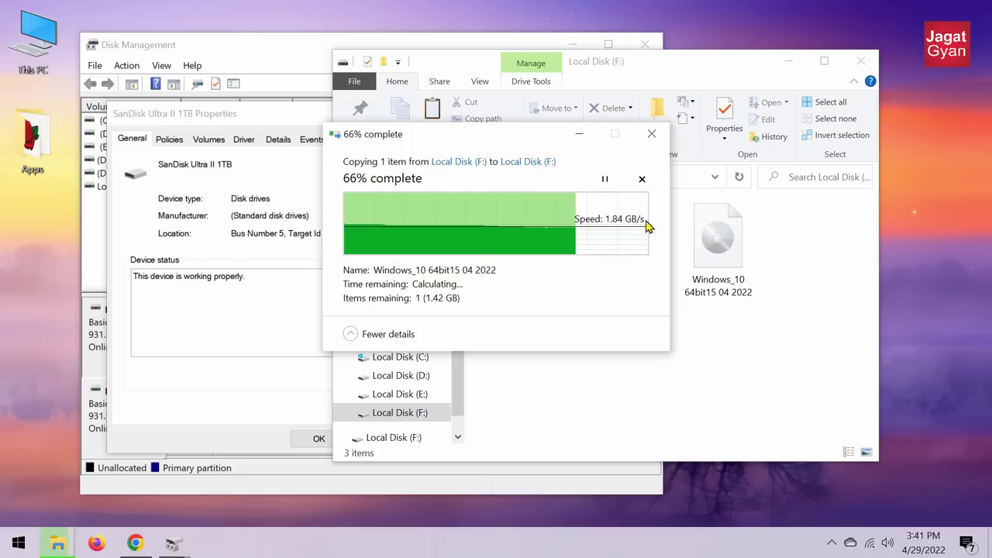
Close the Local Disk (F:) window, the SanDisk Ultra II 1TB properties and Disk Management.
{"action": "left_click", "coordinate": [861, 61]}
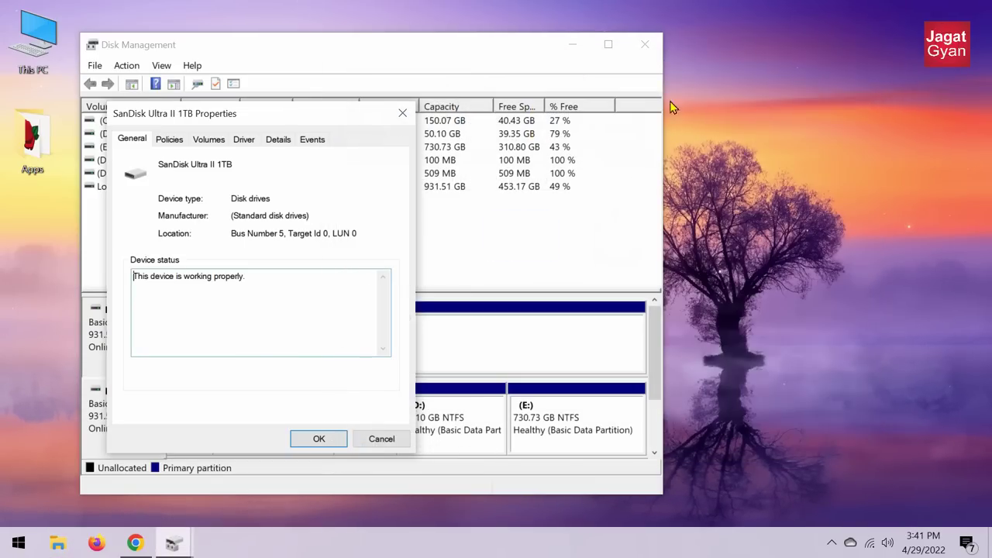
{"action": "left_click", "coordinate": [402, 113]}
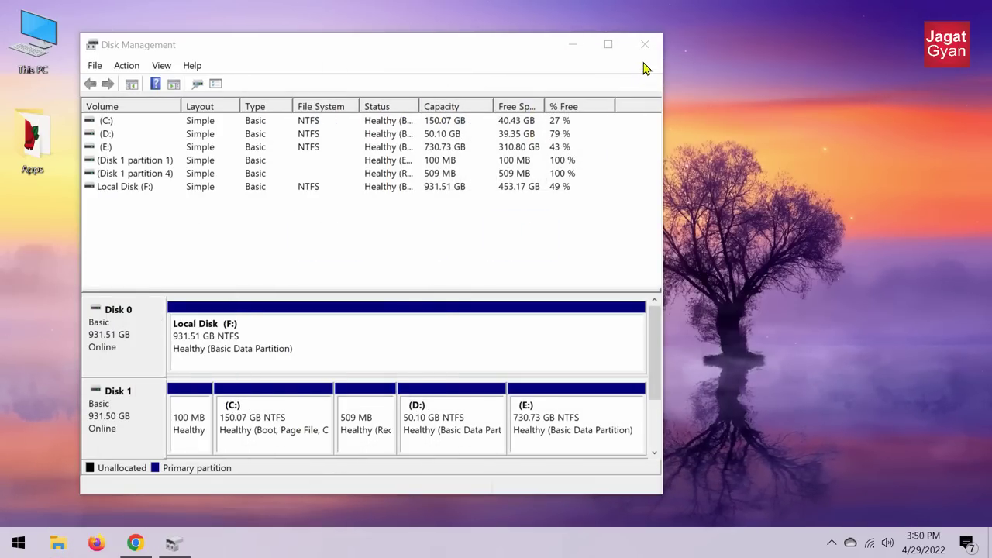
{"action": "left_click", "coordinate": [645, 44]}
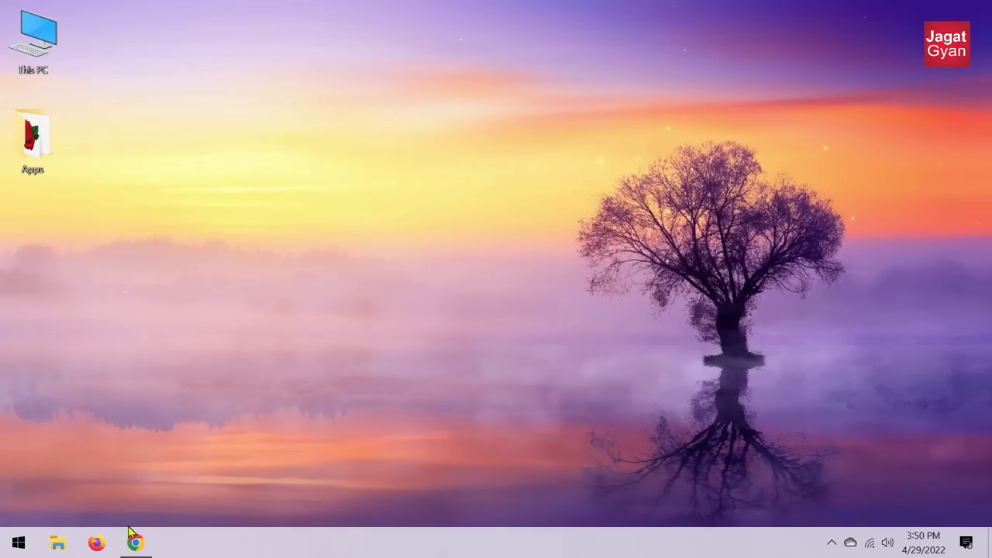
Switch to Chrome and go from the romex software search results to the Romex Software site's download options.
{"action": "left_click", "coordinate": [129, 530]}
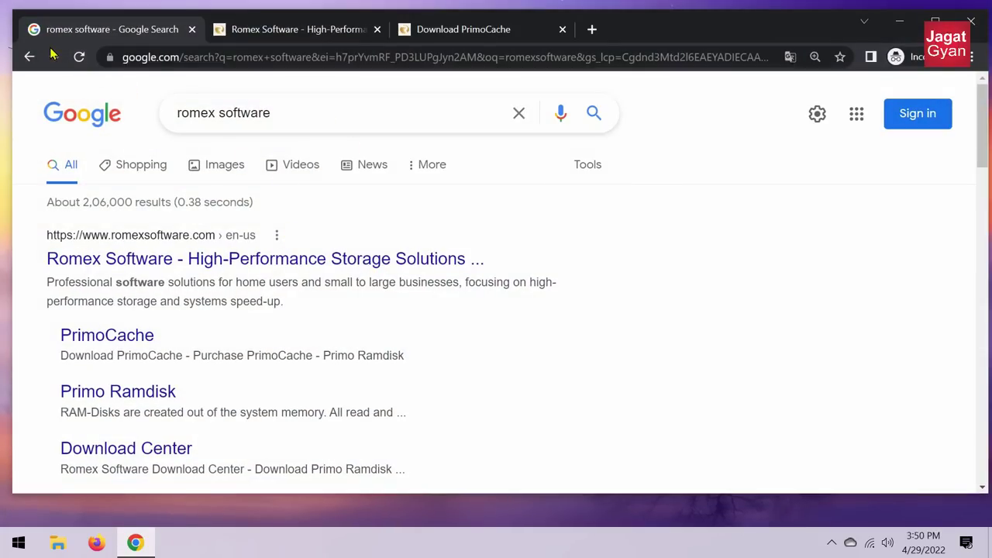
{"action": "left_click", "coordinate": [311, 116]}
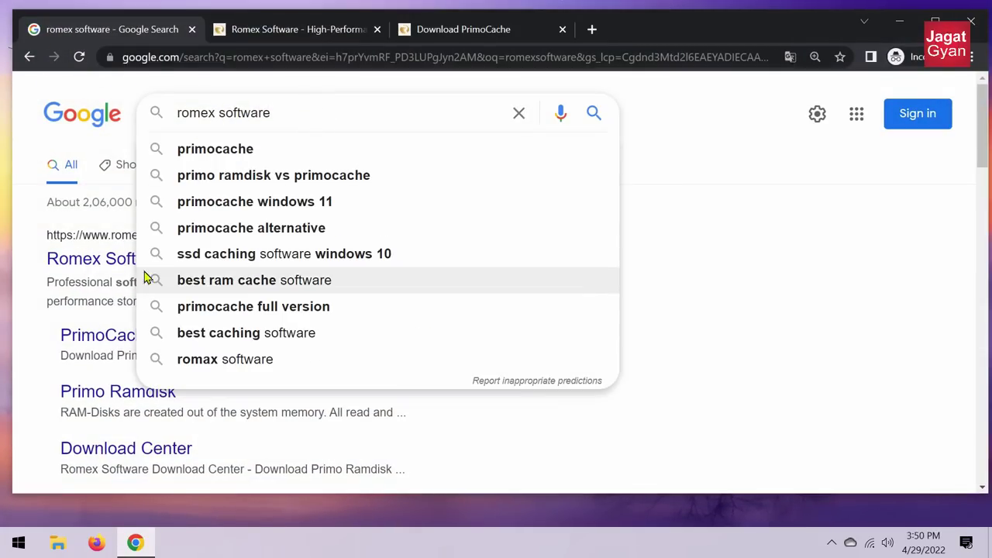
{"action": "left_click", "coordinate": [45, 255]}
{"action": "left_click", "coordinate": [315, 31]}
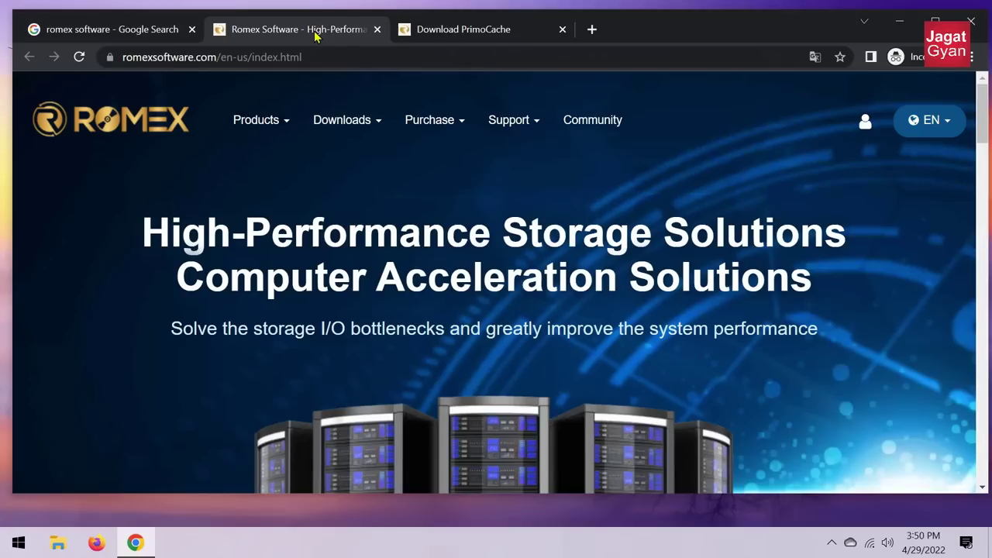
{"action": "mouse_move", "coordinate": [345, 121]}
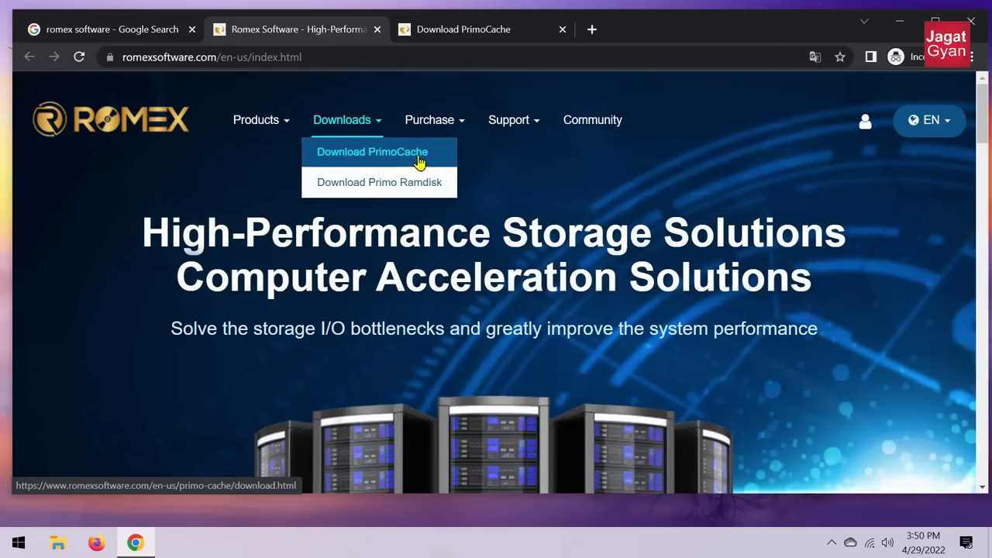
Download the PrimoCache Server v4.2.0 free trial from the Download PrimoCache page.
{"action": "left_click", "coordinate": [449, 37]}
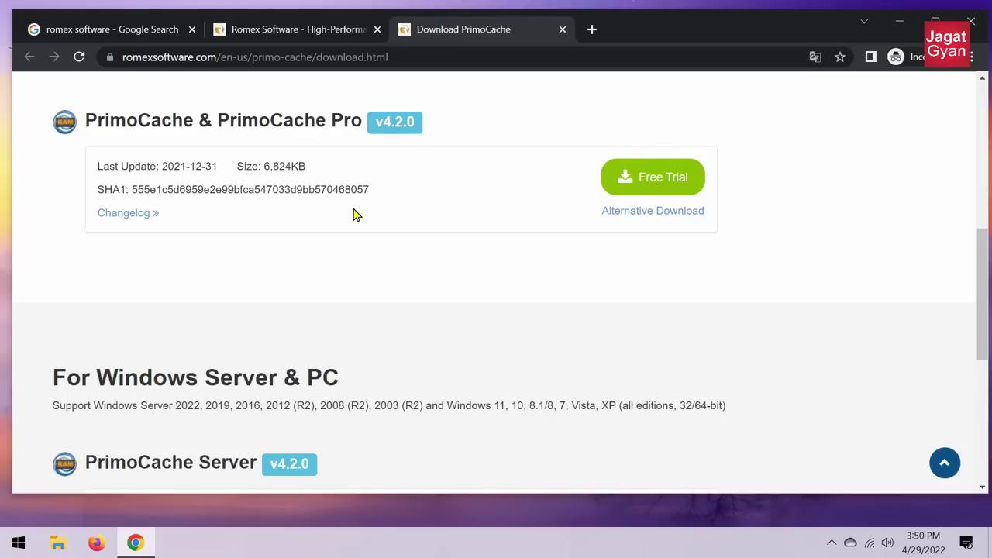
{"action": "scroll", "coordinate": [353, 214], "scroll_direction": "down", "scroll_amount": 2}
{"action": "left_click", "coordinate": [637, 368]}
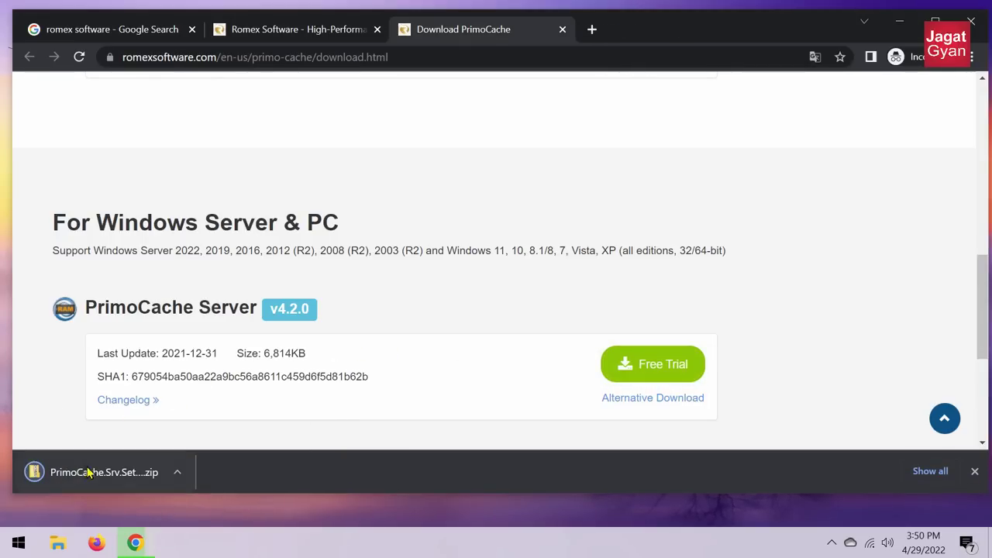
Extract the PrimoCache.Setup zip archive in the Music folder of File Explorer to its default destination.
{"action": "left_click", "coordinate": [67, 547]}
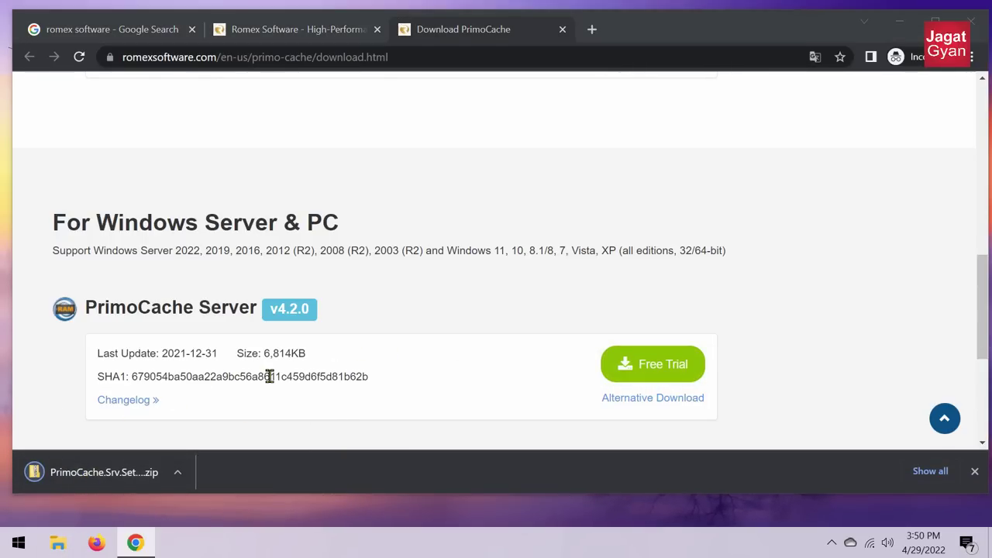
{"action": "left_click", "coordinate": [422, 306]}
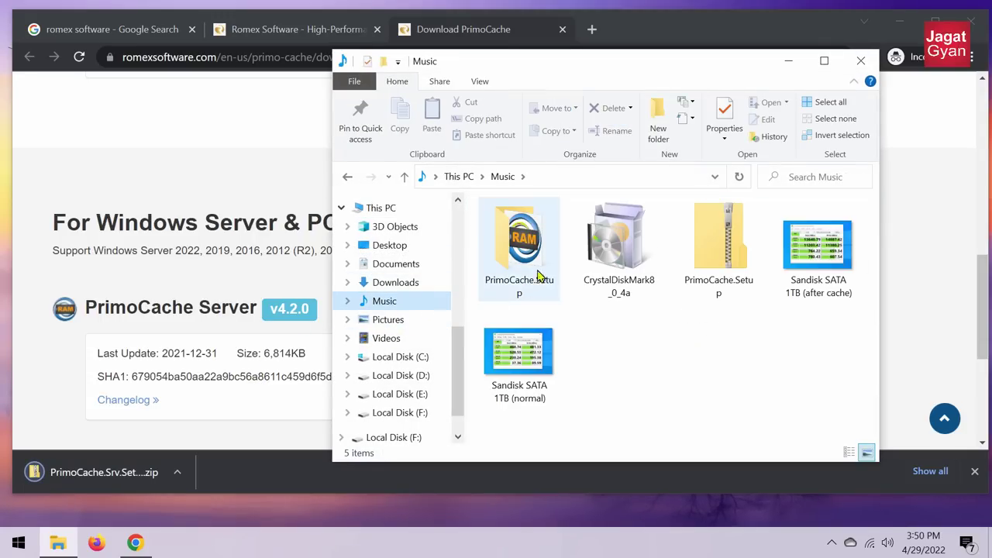
{"action": "right_click", "coordinate": [724, 200]}
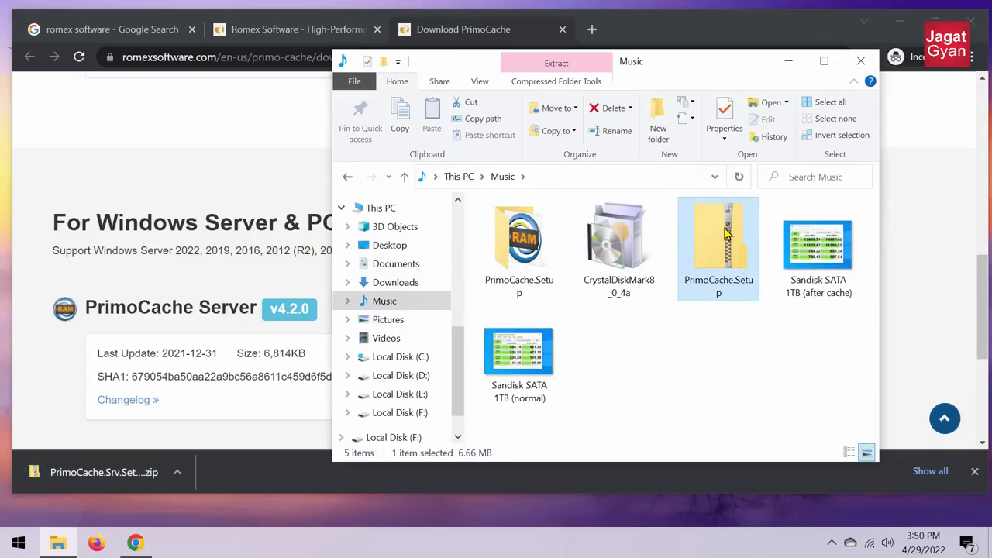
{"action": "left_click", "coordinate": [740, 248]}
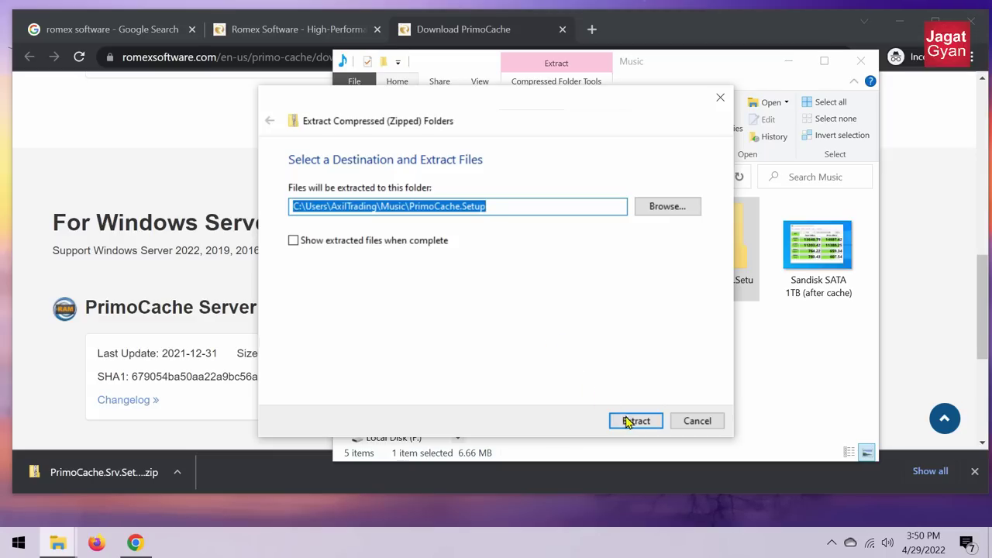
{"action": "left_click", "coordinate": [636, 420]}
Open the extracted PrimoCache.Setup folder with large icons and run PrimoCache.Setup.4.2.0 as administrator.
{"action": "left_click", "coordinate": [491, 244]}
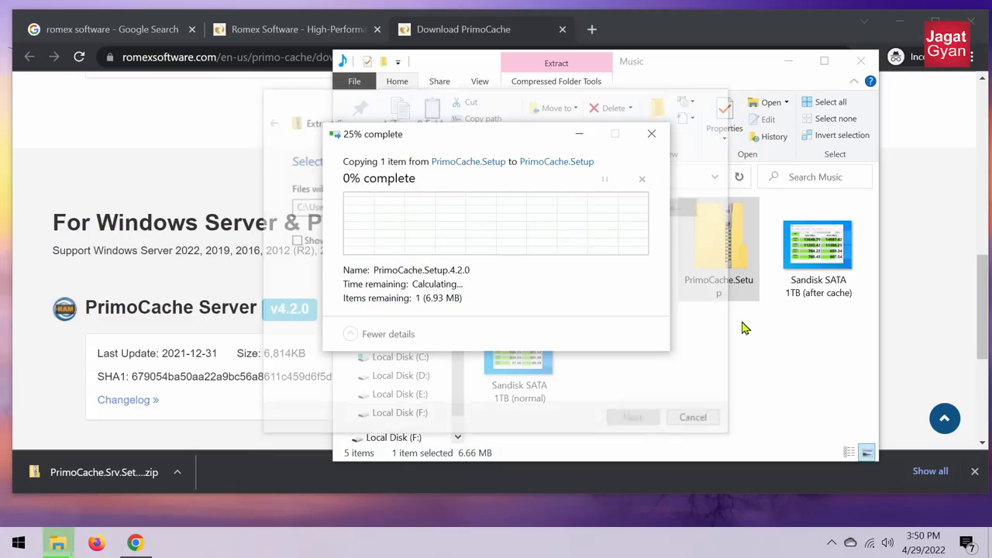
{"action": "double_click", "coordinate": [546, 240]}
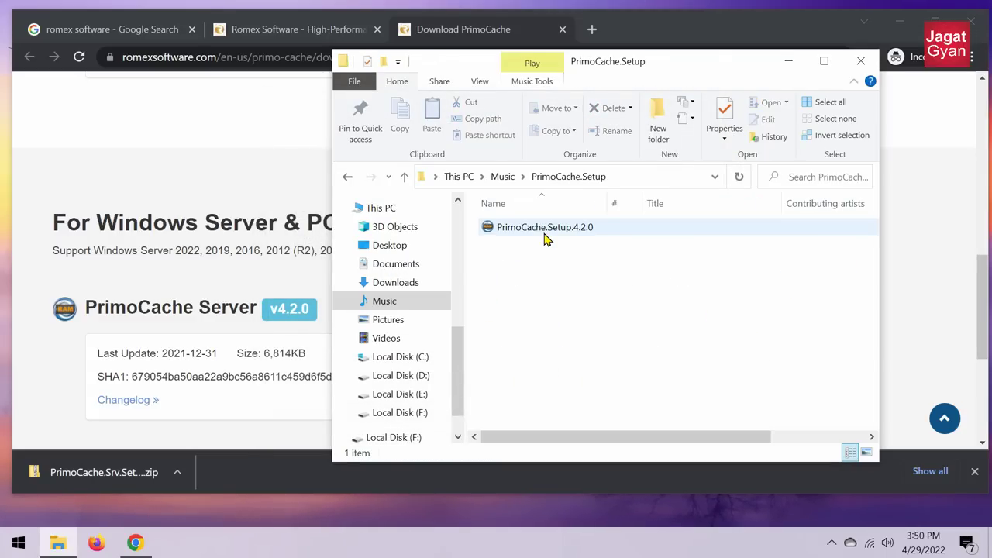
{"action": "left_click", "coordinate": [540, 242]}
{"action": "scroll", "coordinate": [544, 257], "scroll_direction": "up", "scroll_amount": 4, "text": "ctrl"}
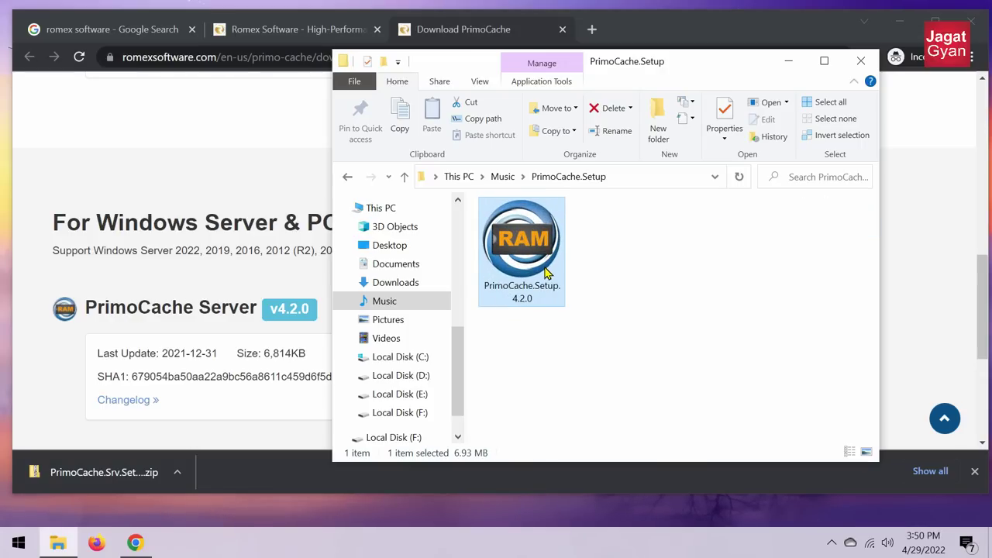
{"action": "right_click", "coordinate": [523, 245]}
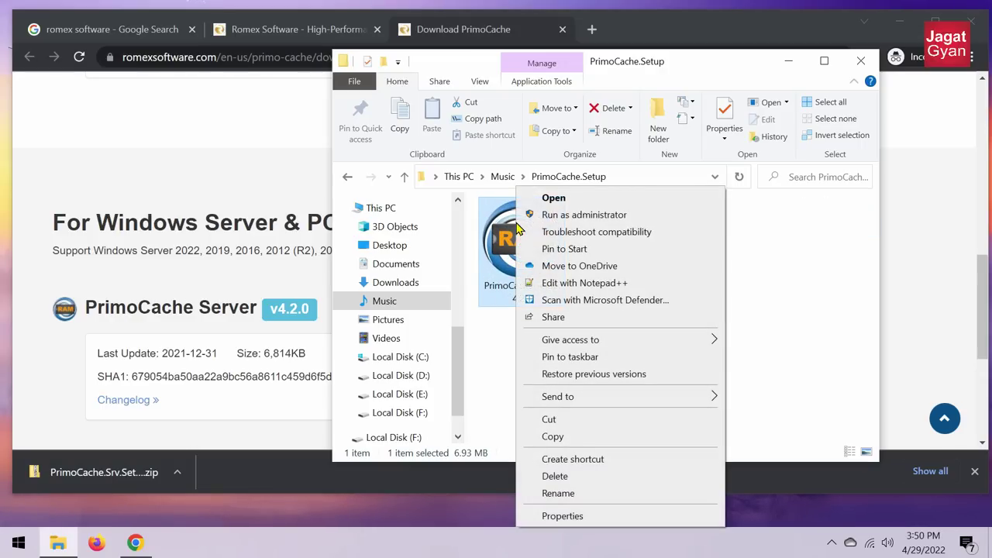
{"action": "left_click", "coordinate": [564, 217]}
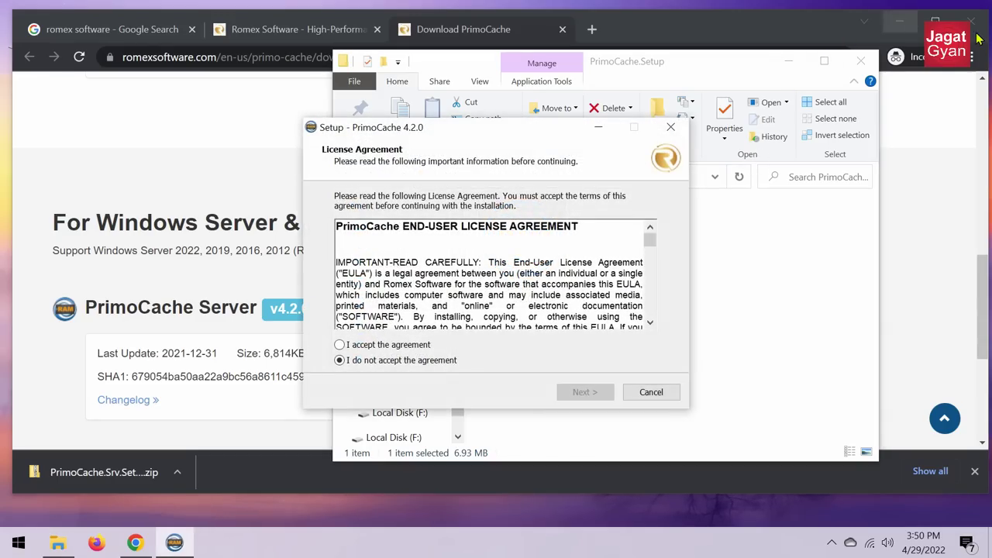
Close the browser and install PrimoCache 4.2.0, accepting the license agreement and keeping the option to restart the computer later.
{"action": "left_click", "coordinate": [978, 22]}
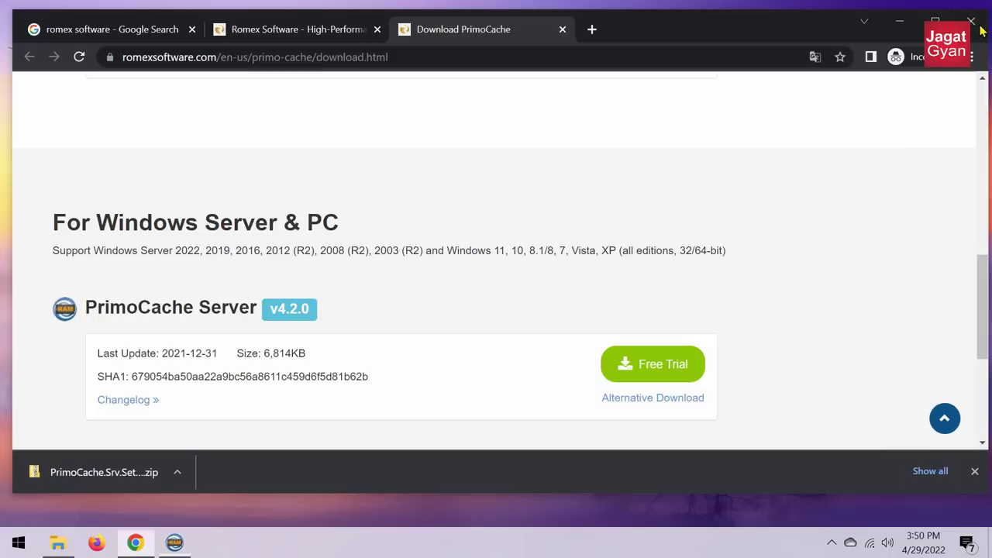
{"action": "left_click", "coordinate": [982, 29]}
{"action": "left_click", "coordinate": [424, 348]}
{"action": "left_click", "coordinate": [585, 392]}
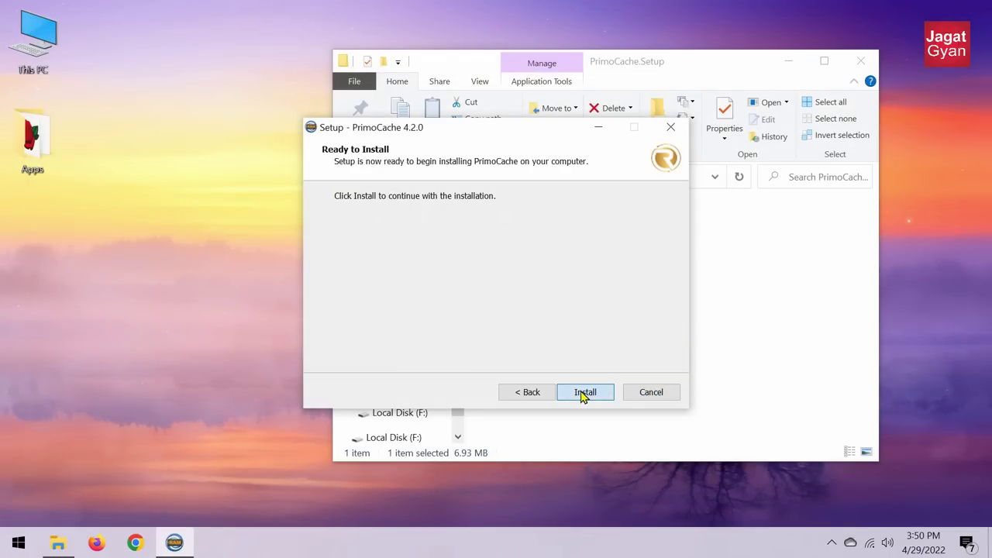
{"action": "left_click", "coordinate": [585, 393]}
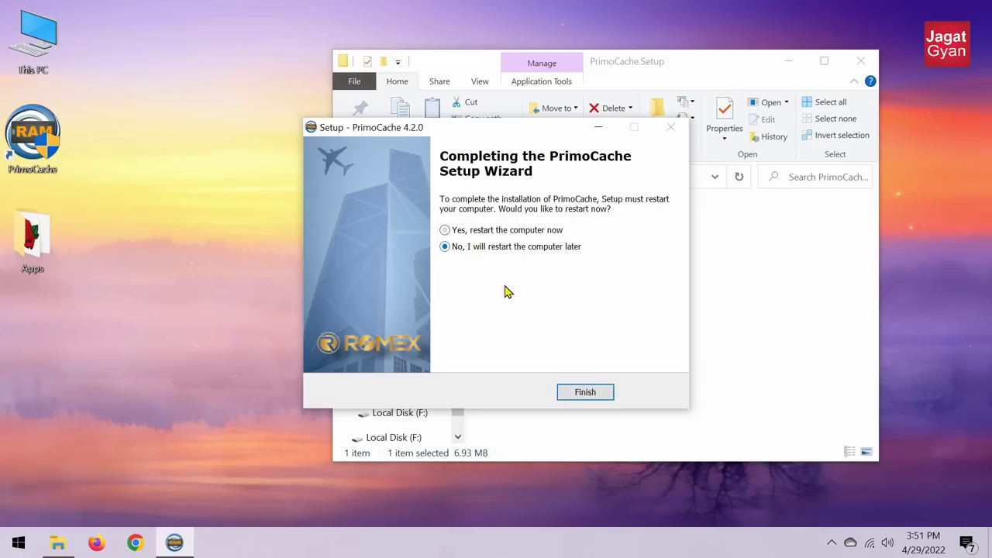
{"action": "left_click", "coordinate": [584, 392]}
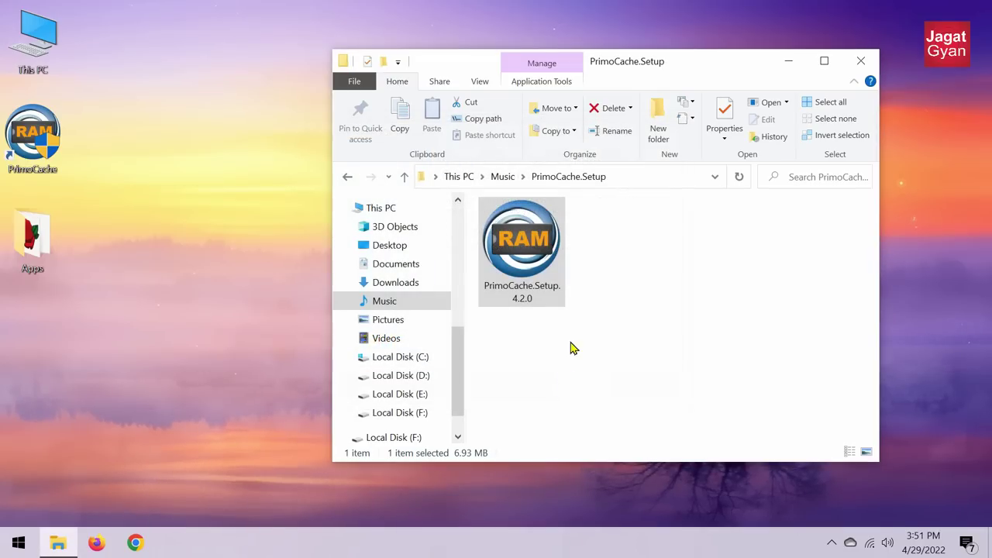
Close the setup folder, then launch PrimoCache from the desktop and reduce its window size.
{"action": "left_click", "coordinate": [860, 60]}
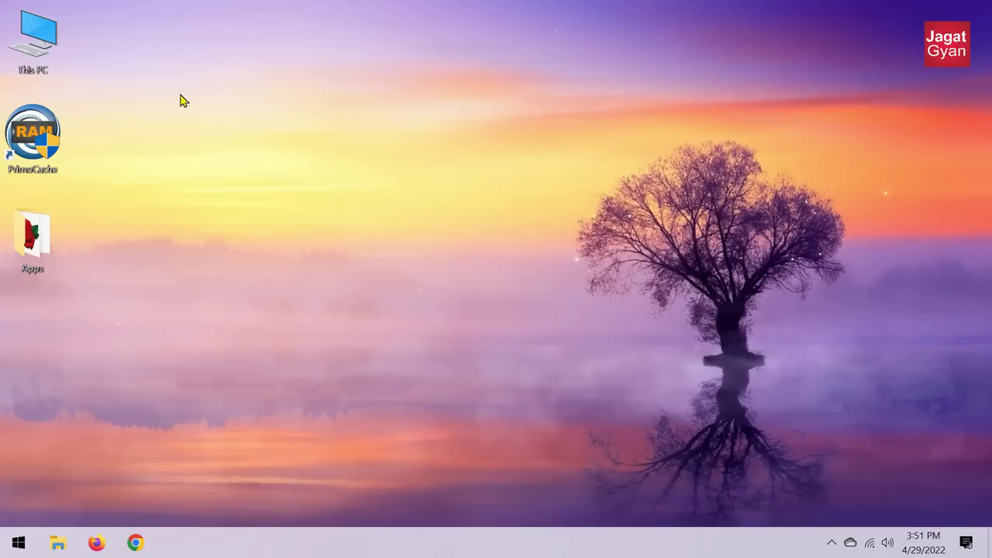
{"action": "double_click", "coordinate": [35, 133]}
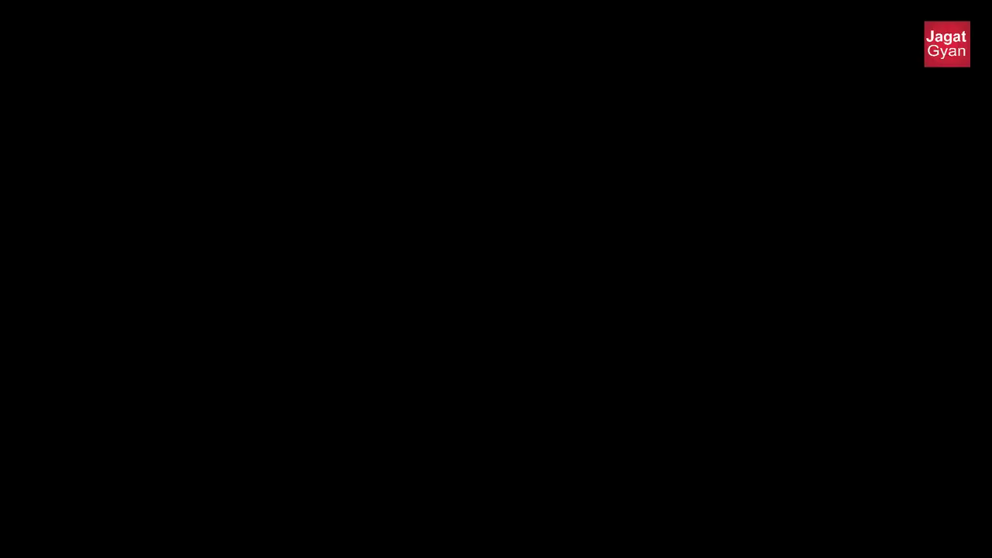
{"action": "left_click", "coordinate": [434, 398]}
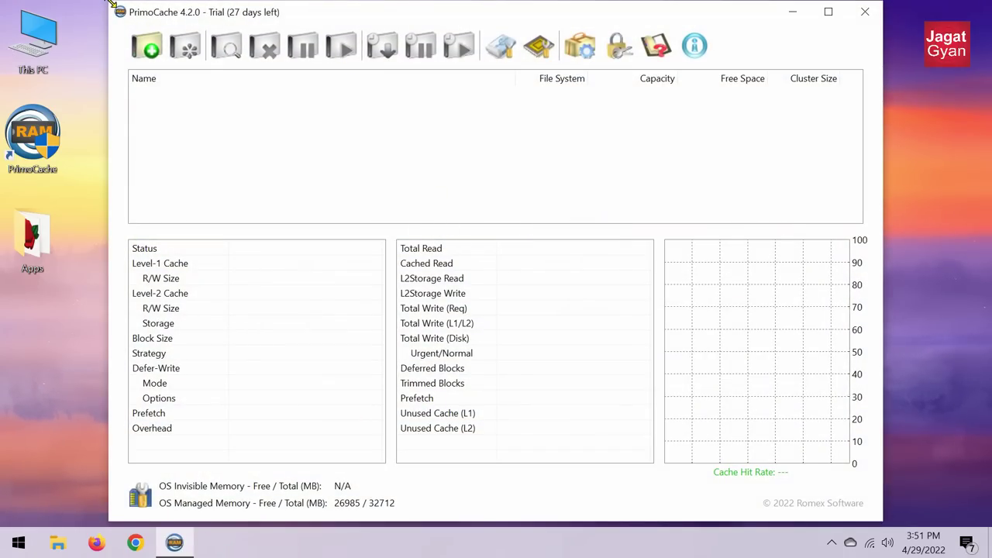
{"action": "left_click_drag", "start_coordinate": [113, 5], "coordinate": [200, 62]}
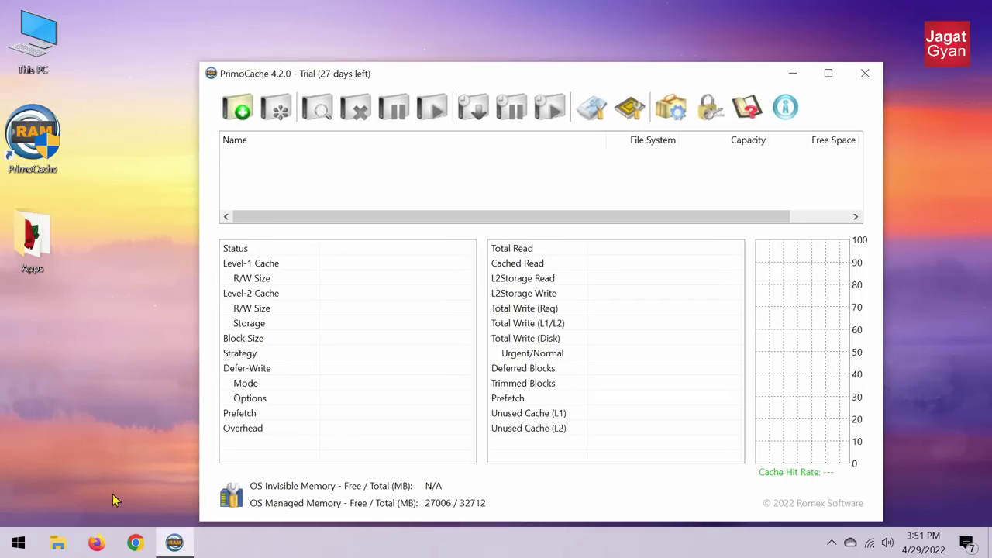
Permanently delete the two copies of the Windows_10 64bit15 04 2022 disc image from Local Disk (F:).
{"action": "left_click", "coordinate": [58, 543]}
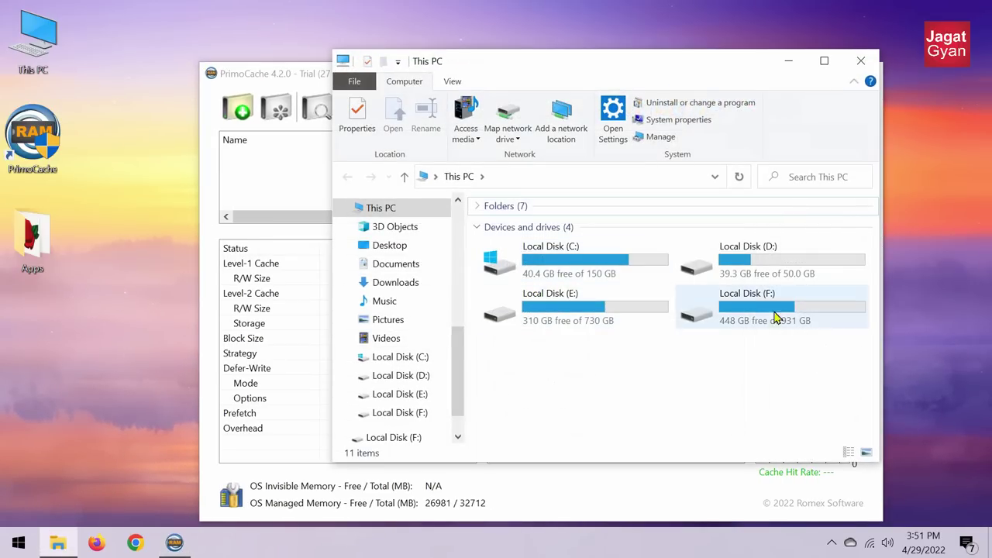
{"action": "double_click", "coordinate": [831, 310]}
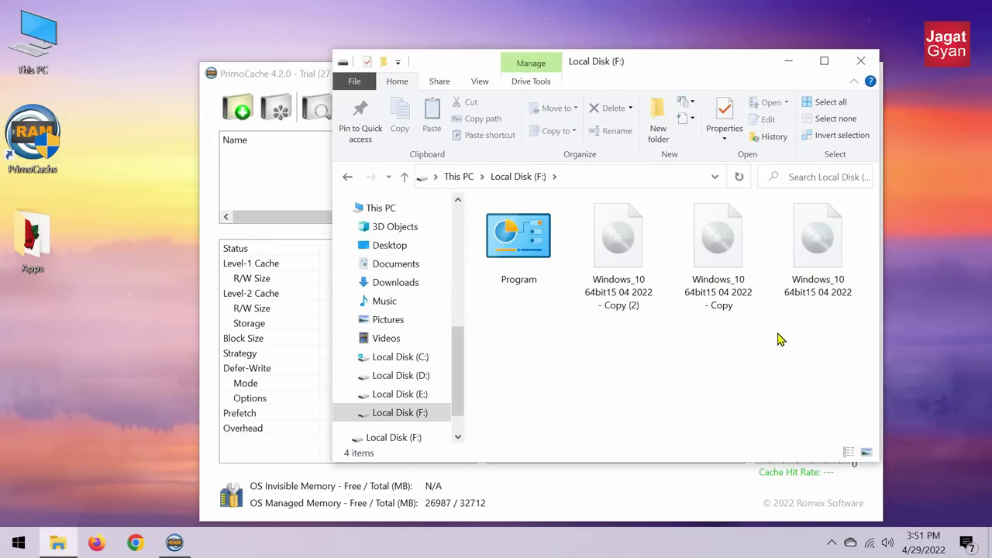
{"action": "left_click_drag", "start_coordinate": [729, 324], "coordinate": [637, 266]}
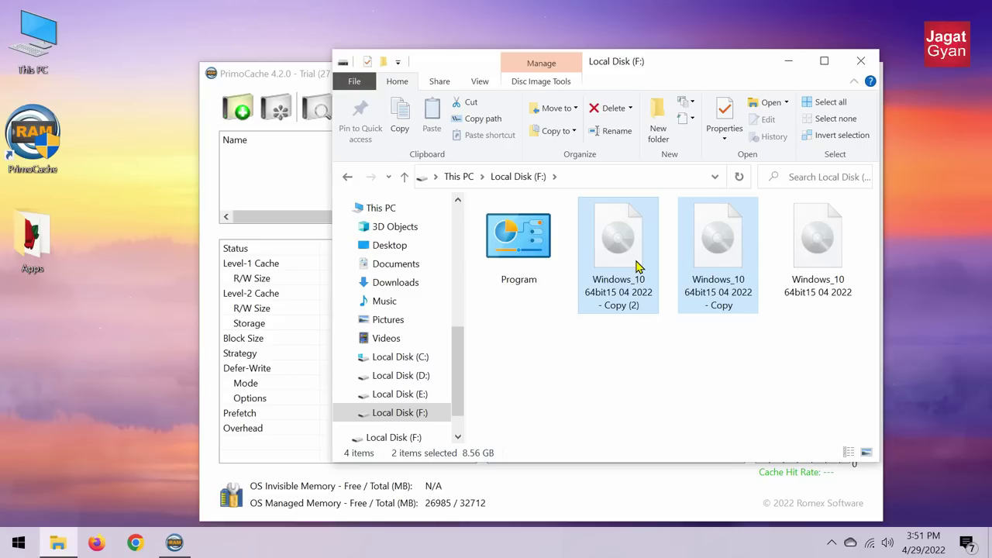
{"action": "key", "text": "shift+Delete"}
{"action": "key", "text": "Return"}
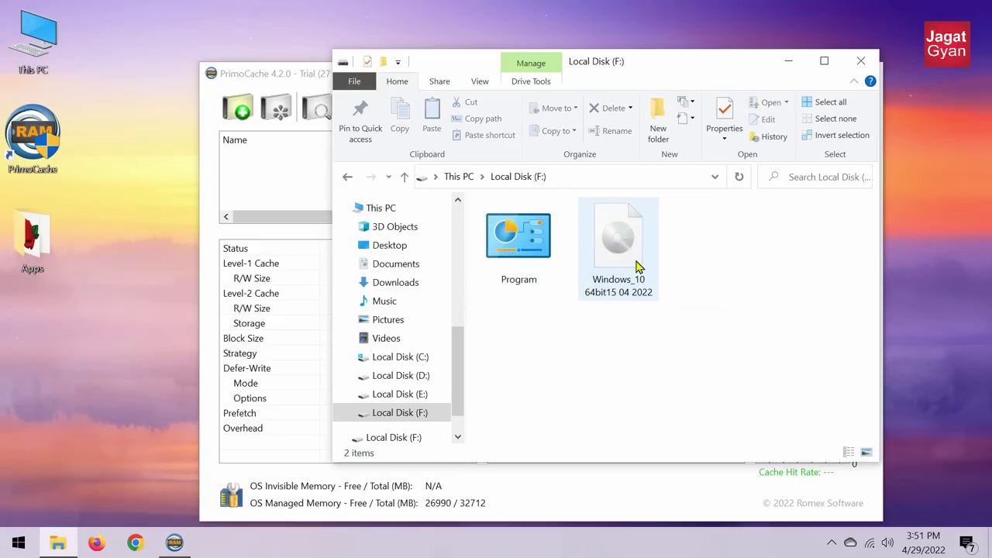
Copy the Windows_10 64bit15 04 2022 disc image and paste a duplicate into the same folder on Local Disk (F:).
{"action": "right_click", "coordinate": [628, 266]}
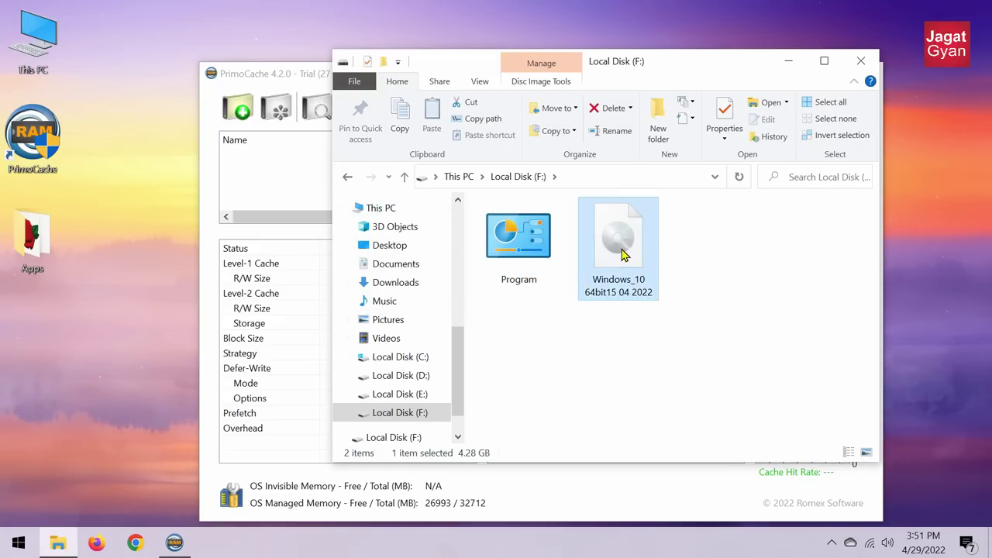
{"action": "left_click", "coordinate": [660, 437]}
{"action": "right_click", "coordinate": [725, 231]}
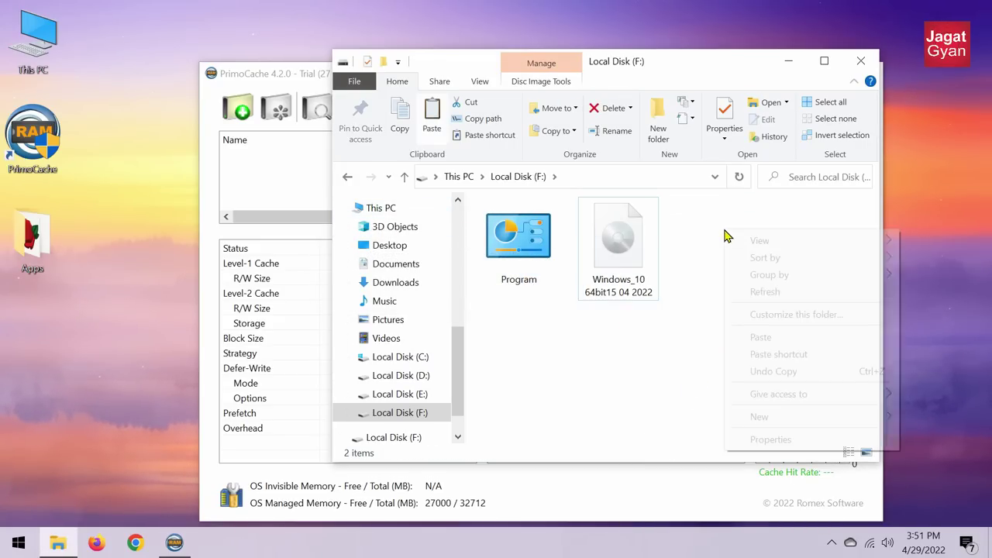
{"action": "left_click", "coordinate": [759, 338]}
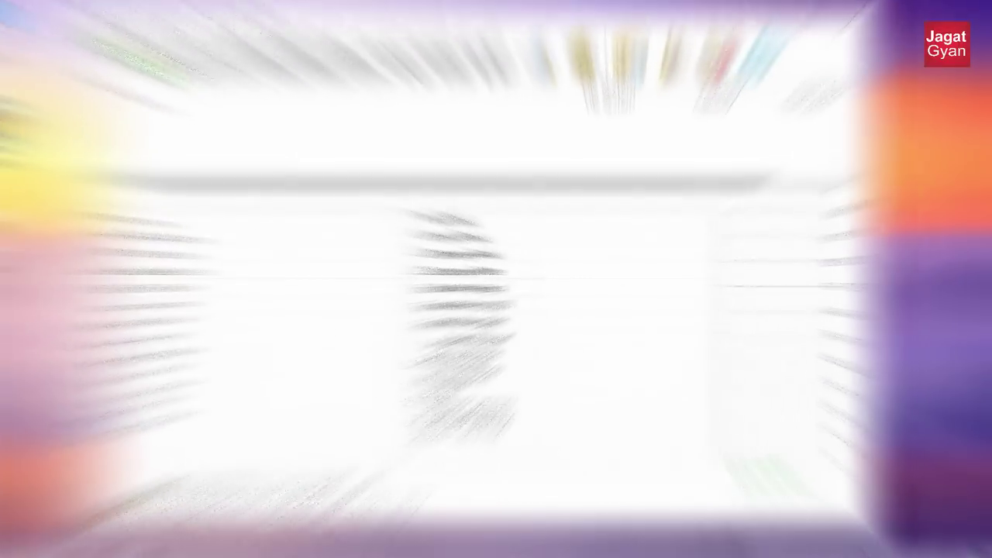
Search Windows for Task Manager and open it.
{"action": "left_click", "coordinate": [5, 551]}
{"action": "type", "text": "task"}
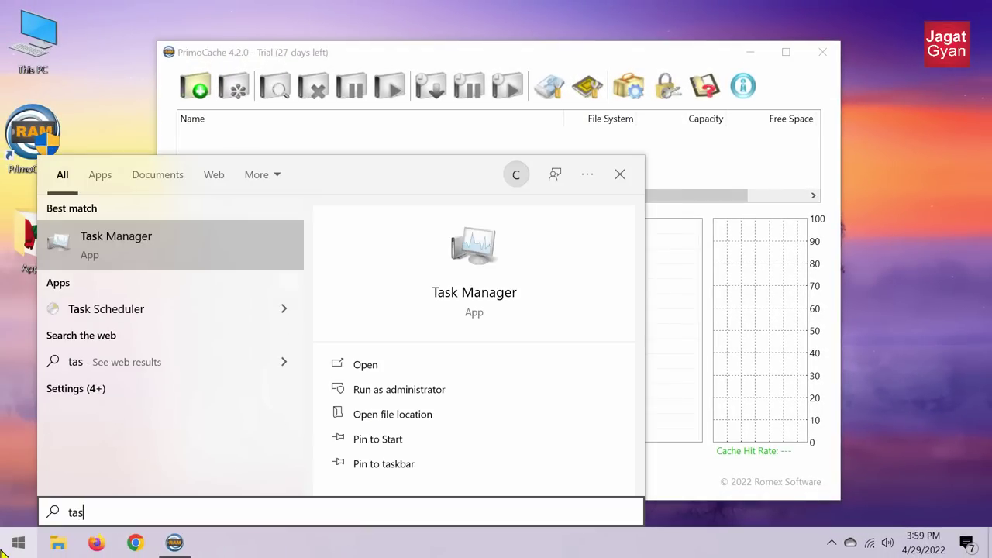
{"action": "left_click", "coordinate": [168, 253]}
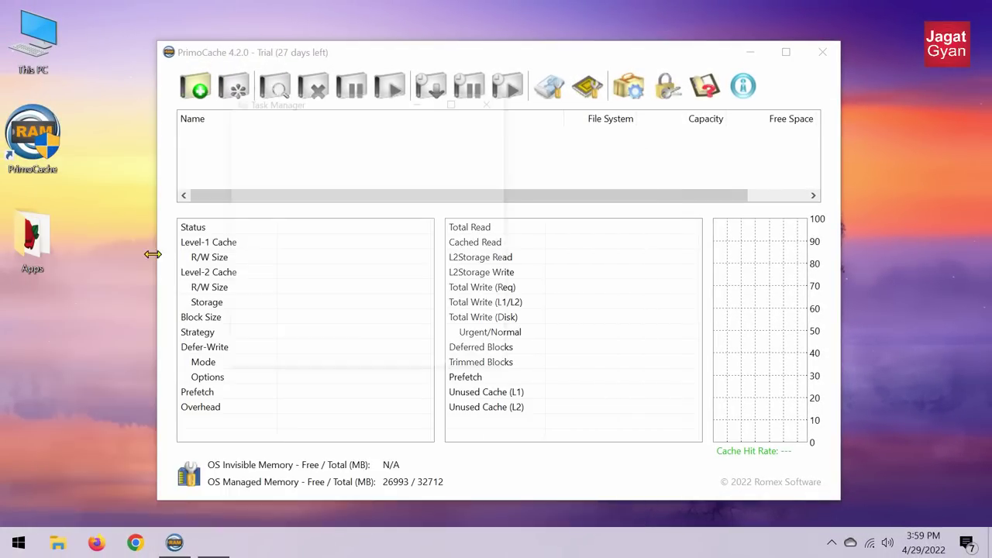
Reposition the Task Manager window and show the memory performance graph.
{"action": "left_click", "coordinate": [278, 353]}
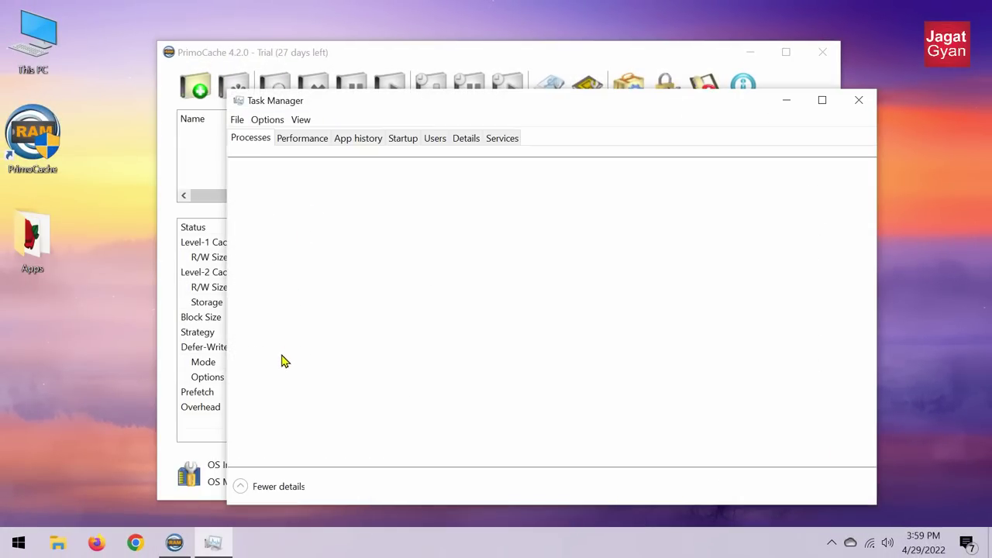
{"action": "left_click_drag", "start_coordinate": [364, 103], "coordinate": [453, 78]}
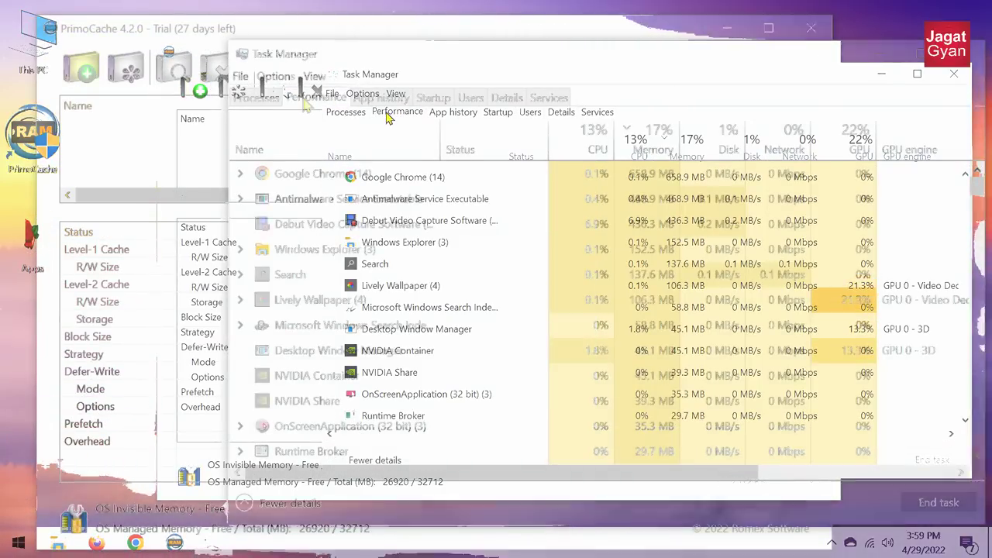
{"action": "left_click", "coordinate": [394, 111]}
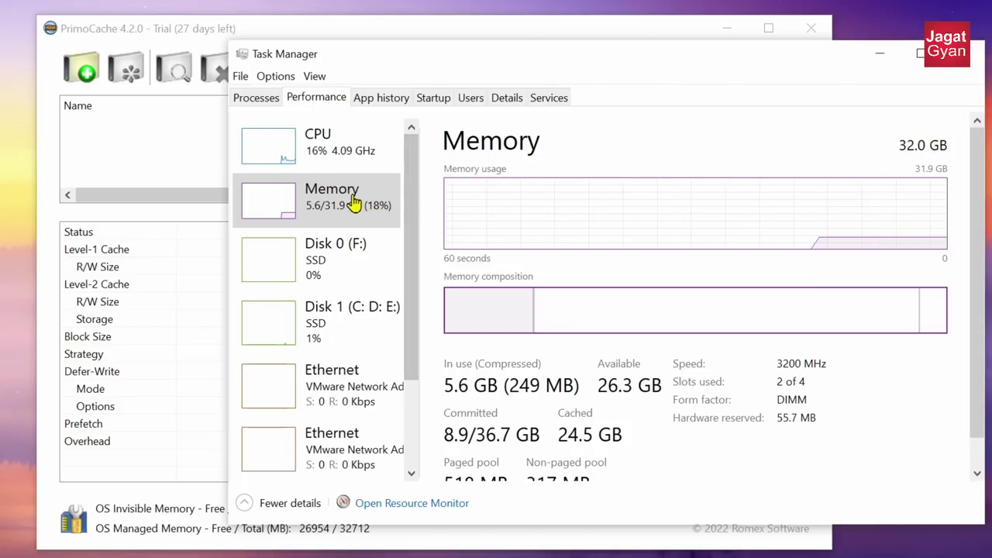
Open File Explorer alongside Task Manager and go into Local Disk (F:).
{"action": "key", "text": "super+e"}
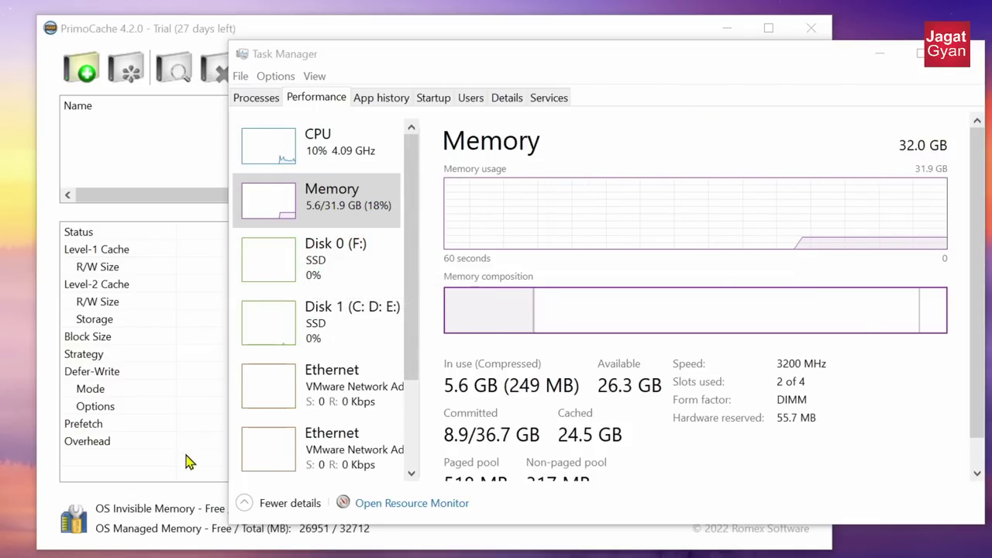
{"action": "left_click_drag", "start_coordinate": [598, 48], "coordinate": [391, 50]}
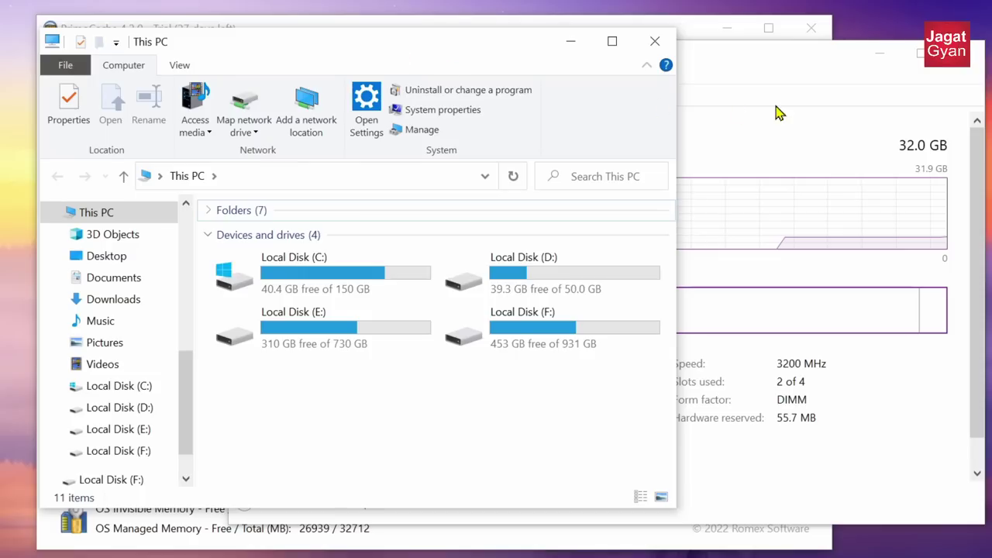
{"action": "left_click", "coordinate": [751, 62]}
{"action": "left_click_drag", "start_coordinate": [751, 62], "coordinate": [846, 56]}
{"action": "left_click", "coordinate": [245, 422]}
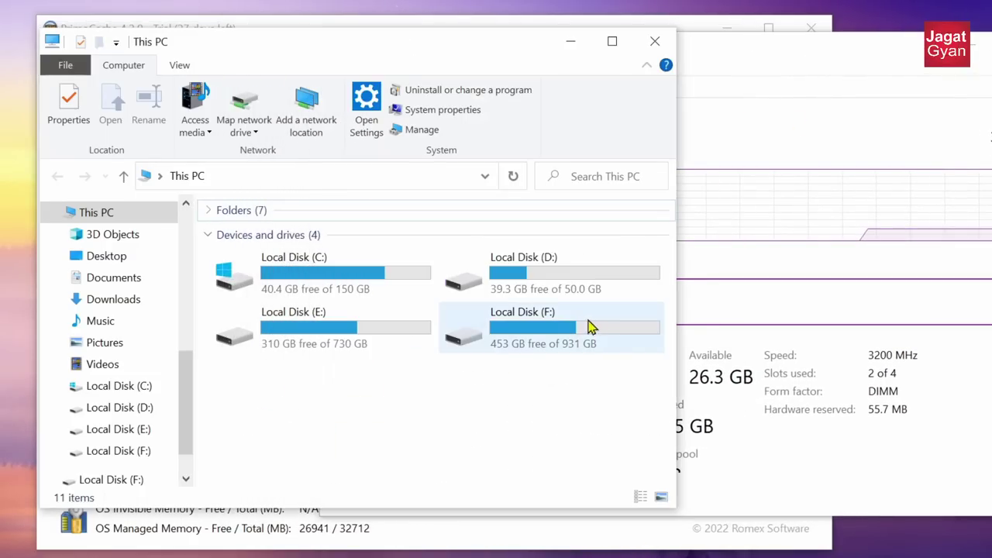
{"action": "left_click", "coordinate": [559, 332]}
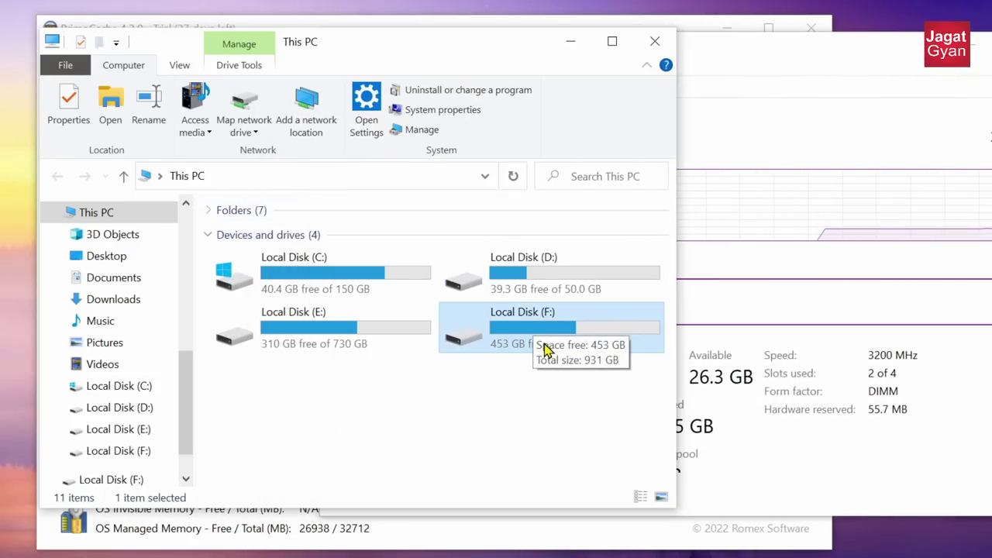
{"action": "double_click", "coordinate": [546, 347]}
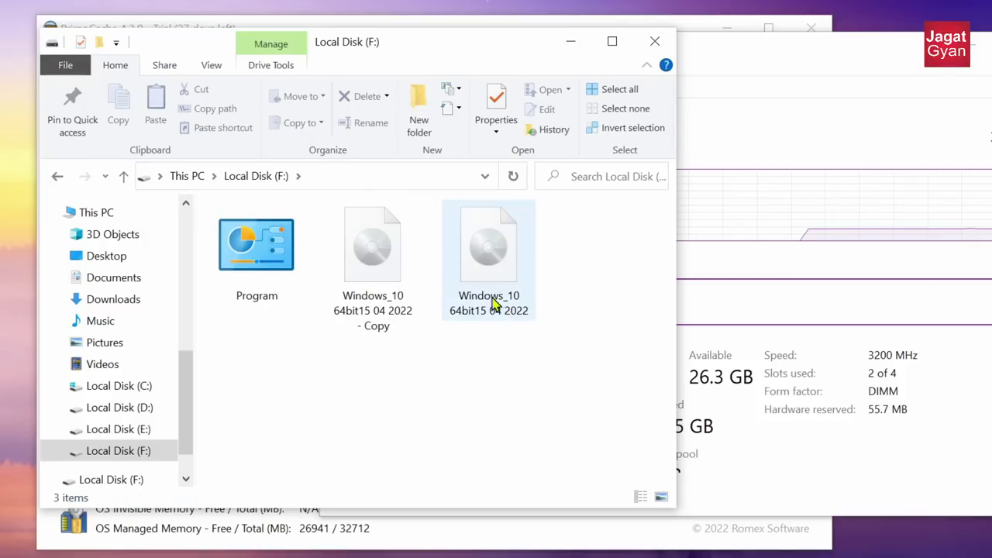
Copy the Windows_10 64bit15 04 2022 - Copy disc image to the clipboard and return to This PC.
{"action": "right_click", "coordinate": [400, 261]}
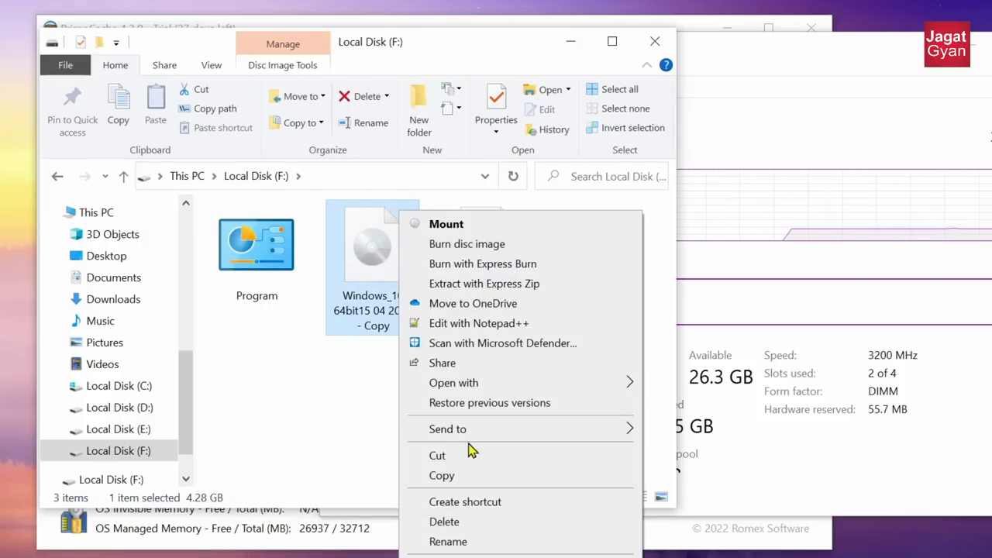
{"action": "left_click", "coordinate": [467, 476]}
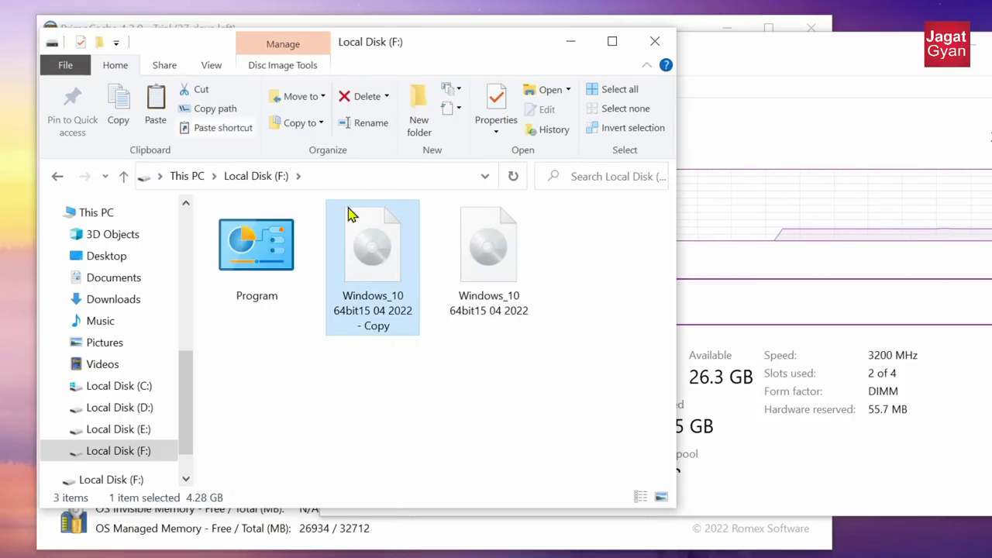
{"action": "left_click", "coordinate": [192, 176]}
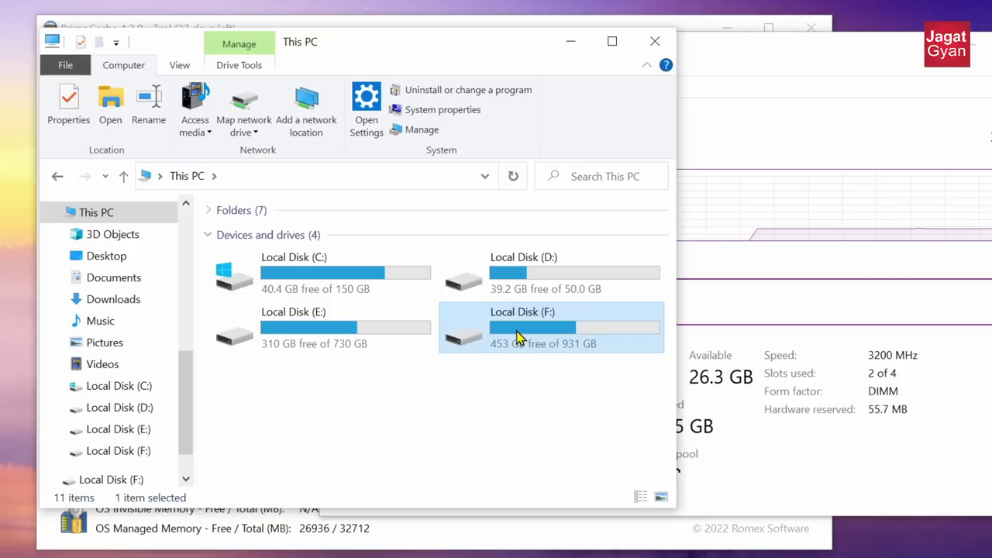
Examine the disc images and free space on Local Disk (F:), comparing them with the memory usage in Task Manager.
{"action": "double_click", "coordinate": [560, 346]}
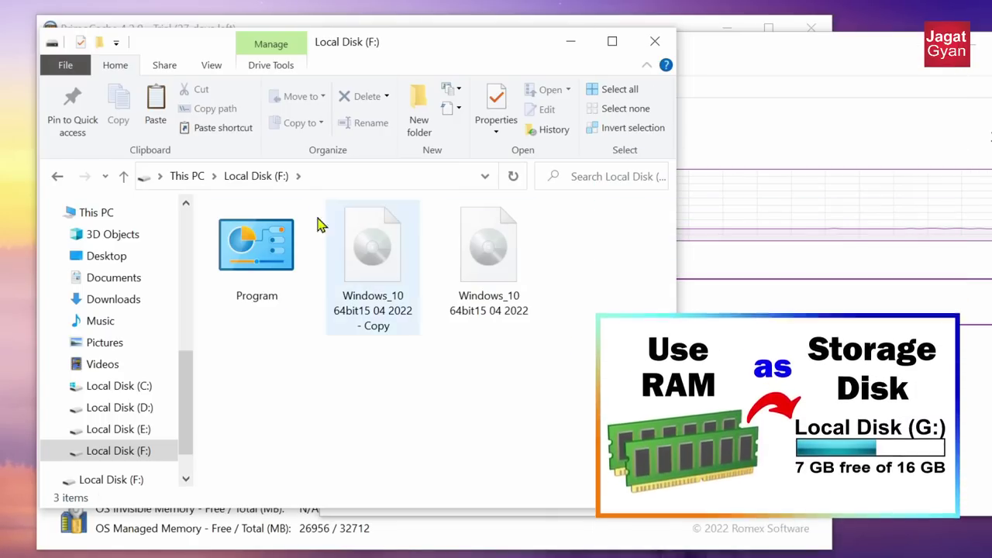
{"action": "left_click", "coordinate": [194, 177]}
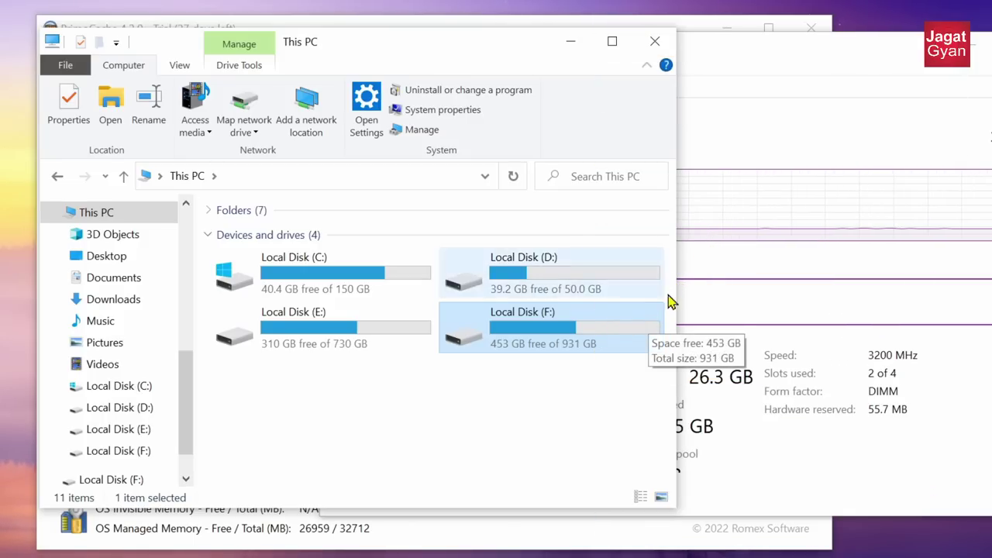
{"action": "left_click", "coordinate": [697, 282]}
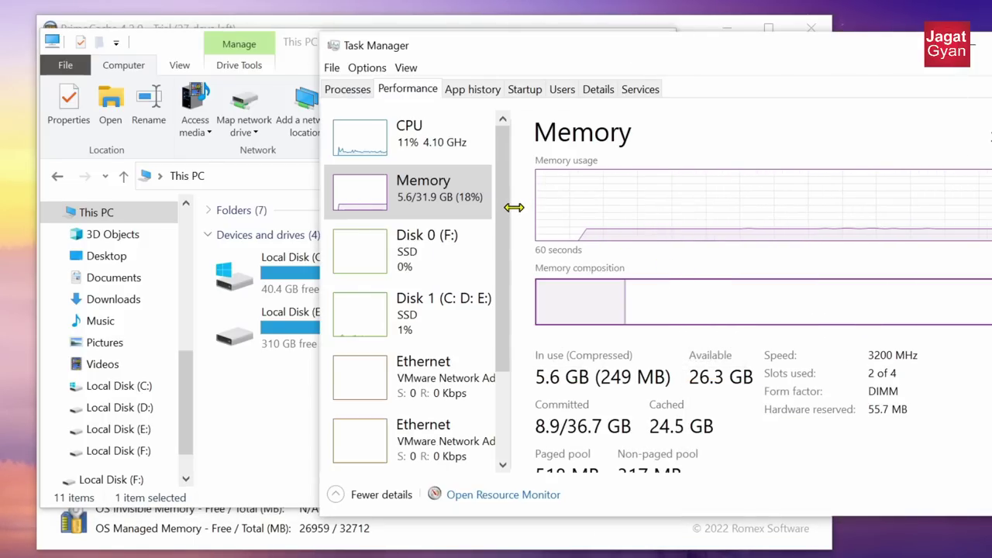
{"action": "left_click", "coordinate": [250, 416]}
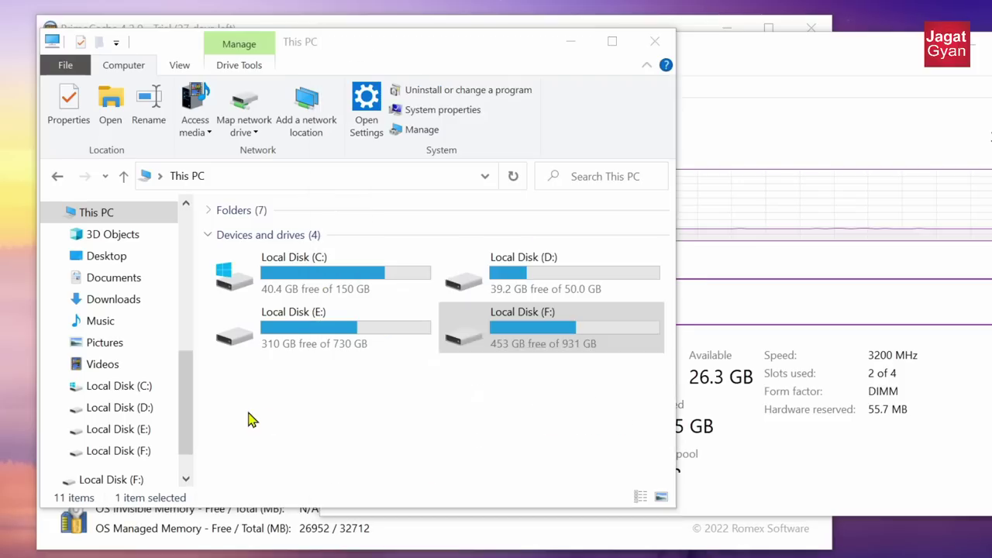
{"action": "double_click", "coordinate": [609, 329]}
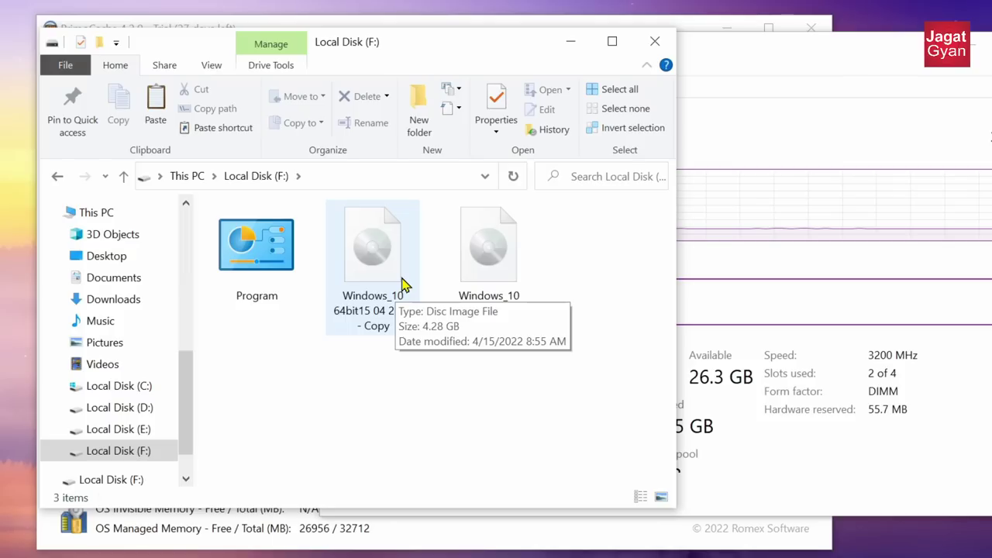
{"action": "left_click", "coordinate": [213, 178]}
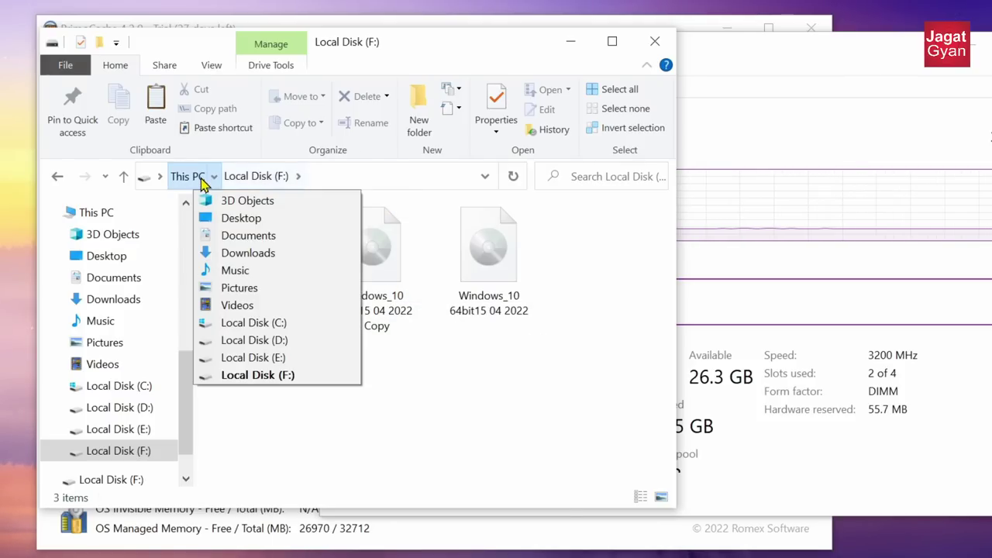
{"action": "left_click", "coordinate": [195, 178]}
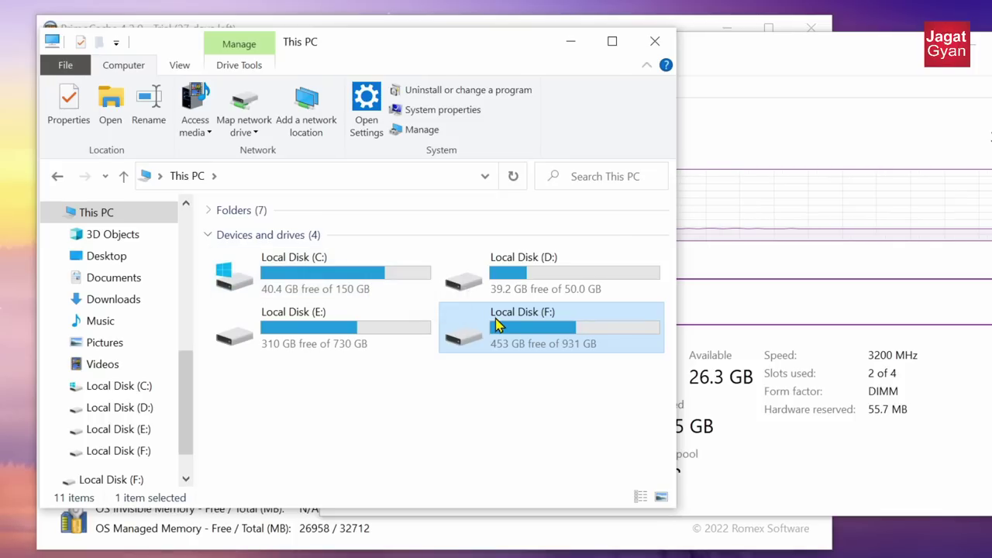
{"action": "double_click", "coordinate": [514, 338]}
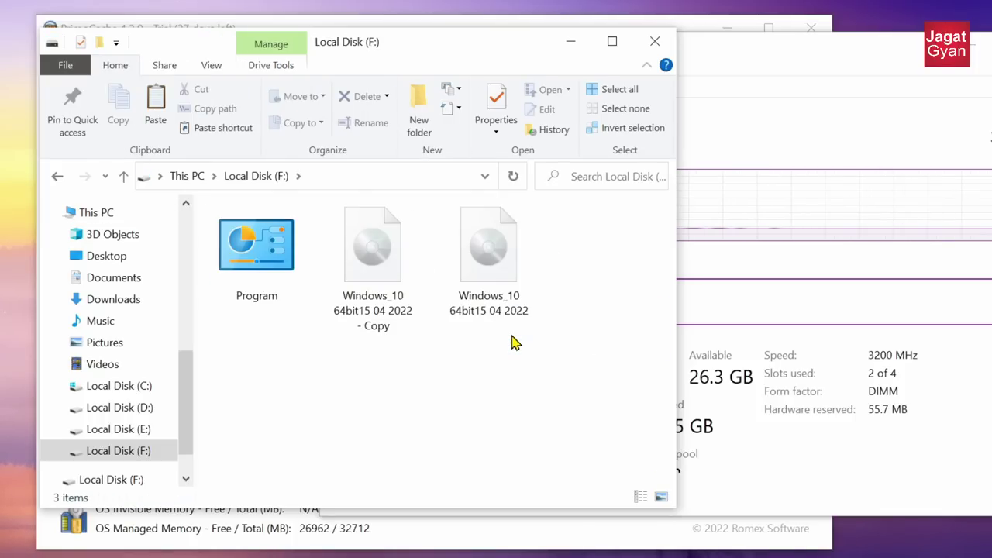
{"action": "left_click", "coordinate": [205, 185]}
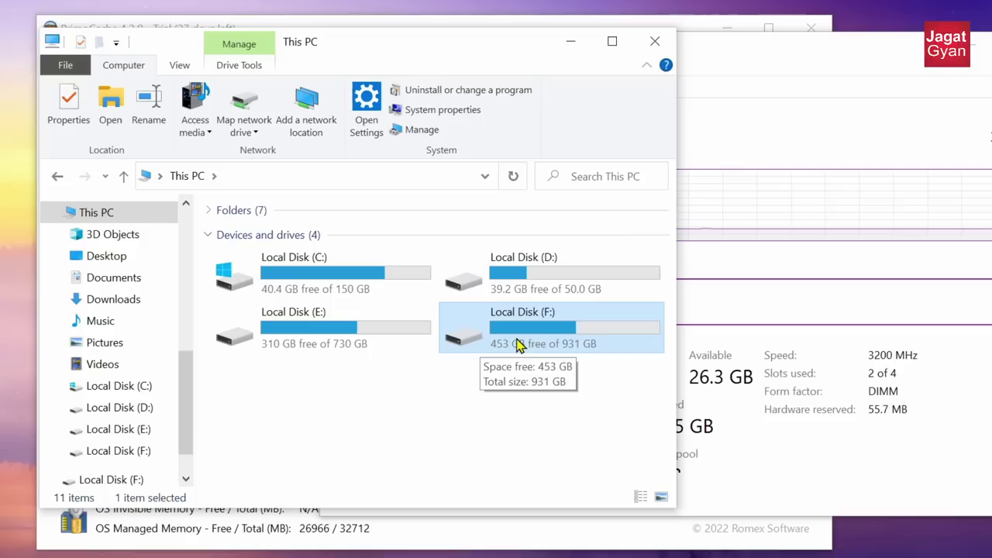
{"action": "double_click", "coordinate": [561, 335]}
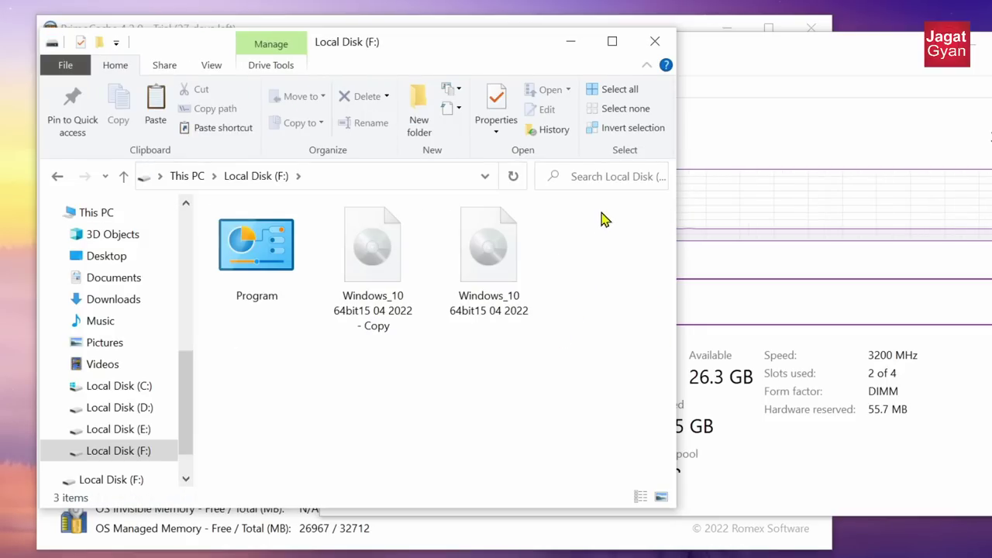
Close the File Explorer and Task Manager windows.
{"action": "left_click", "coordinate": [656, 48]}
{"action": "left_click_drag", "start_coordinate": [654, 49], "coordinate": [436, 48]}
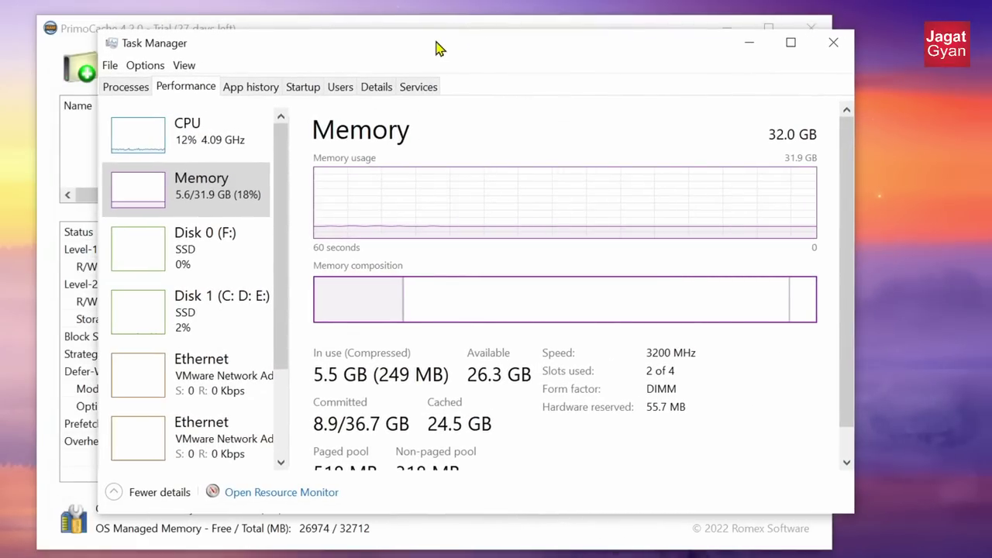
{"action": "left_click", "coordinate": [833, 48]}
Search Windows for disk management, open Disk Management and reposition its window.
{"action": "left_click", "coordinate": [7, 552]}
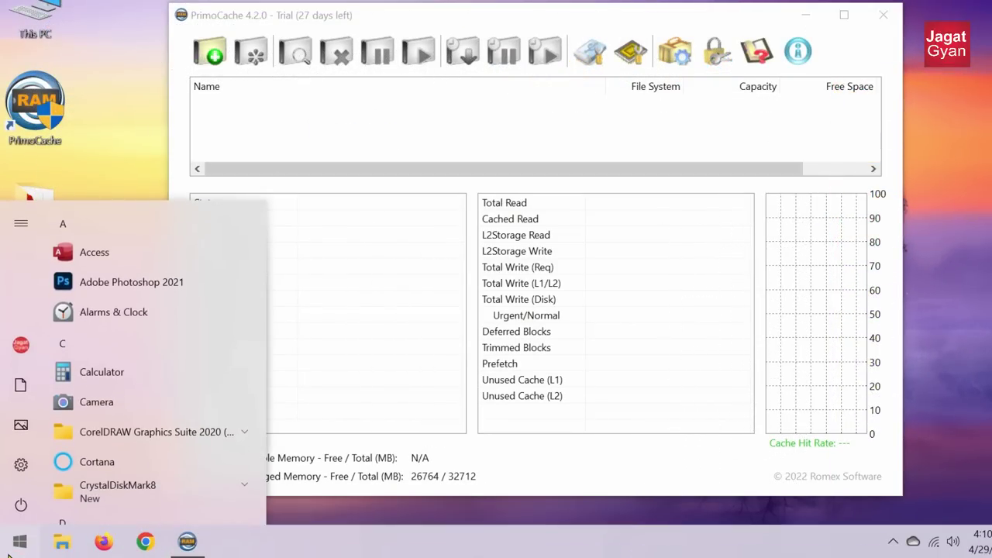
{"action": "type", "text": "disk management"}
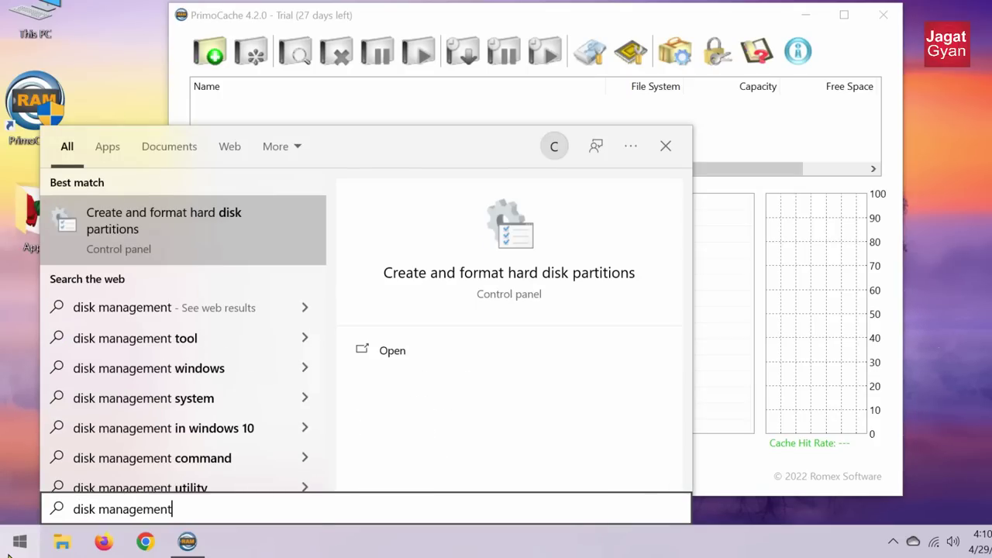
{"action": "left_click", "coordinate": [88, 248]}
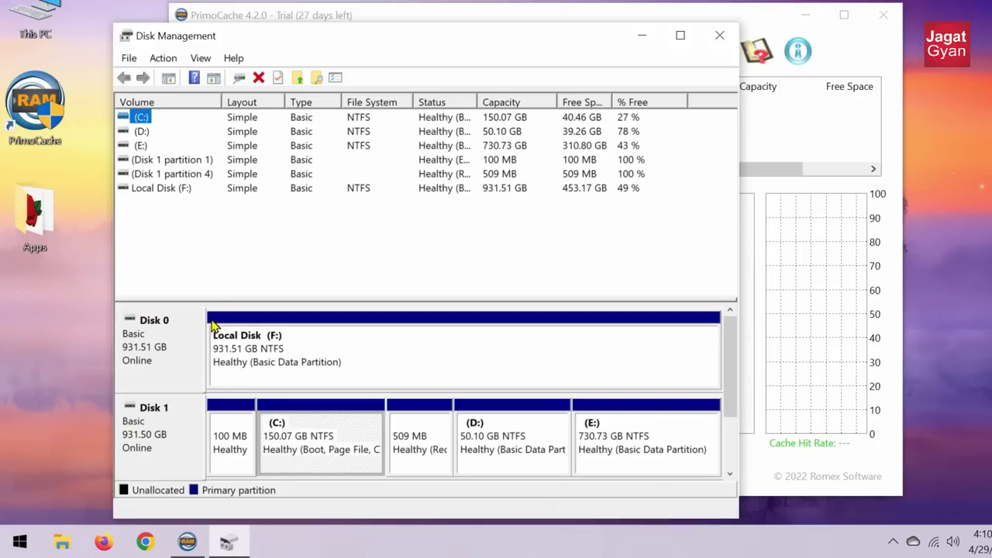
{"action": "left_click_drag", "start_coordinate": [349, 45], "coordinate": [350, 11]}
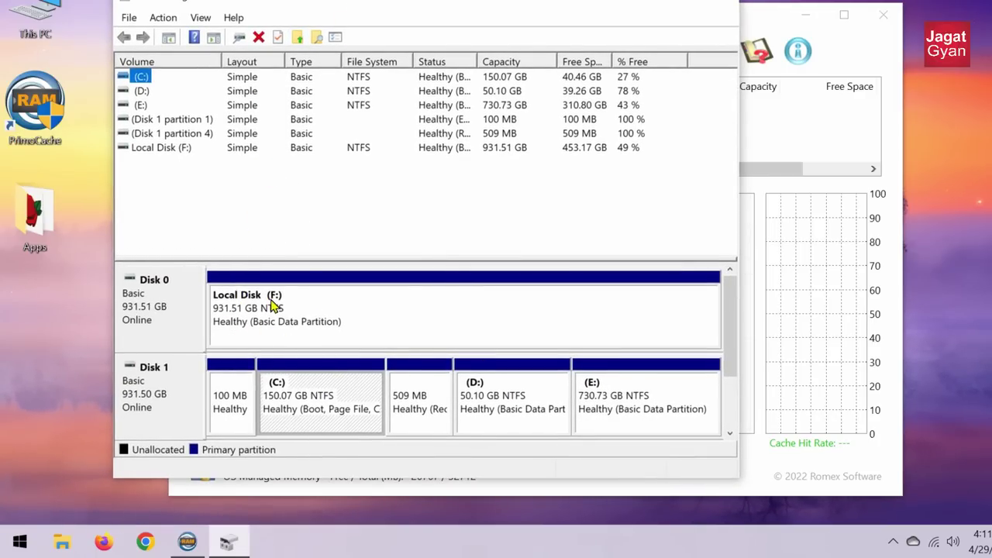
Shrink the Local Disk (F:) volume on Disk 0 by 16384 MB.
{"action": "right_click", "coordinate": [287, 353]}
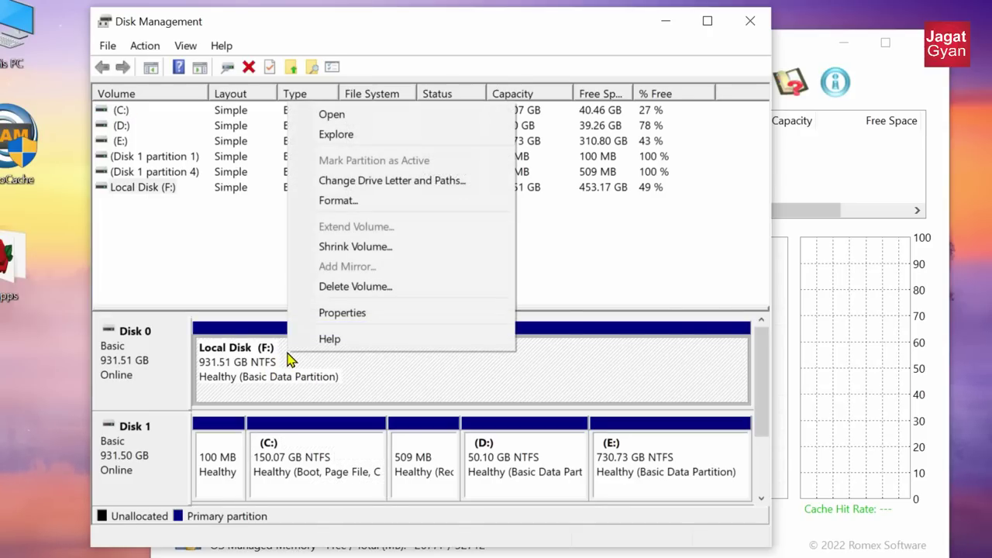
{"action": "left_click", "coordinate": [355, 248]}
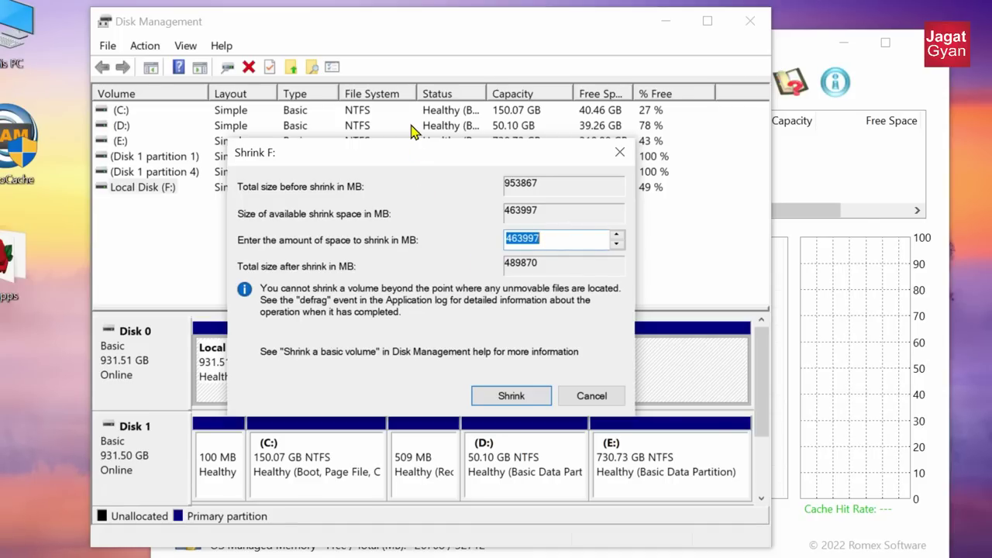
{"action": "left_click_drag", "start_coordinate": [417, 157], "coordinate": [581, 140]}
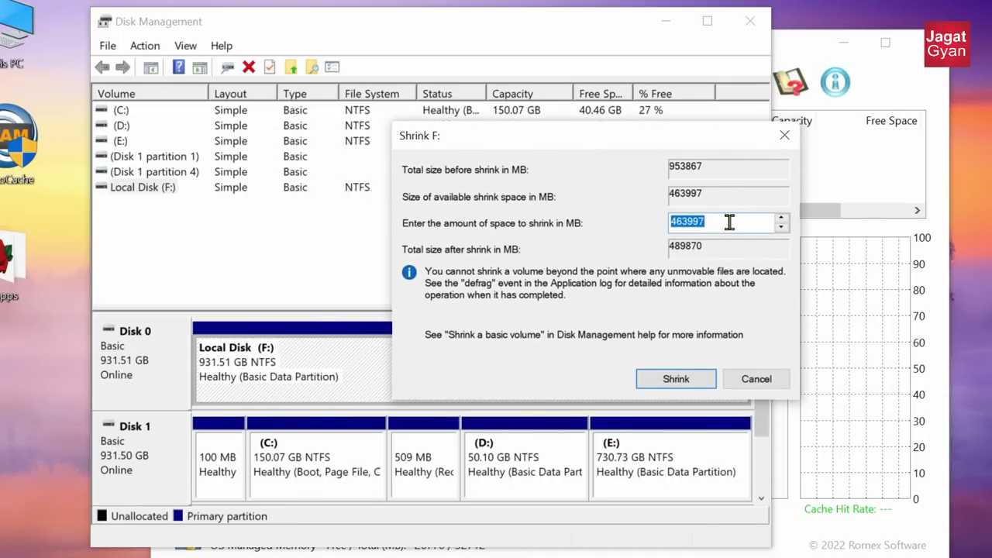
{"action": "left_click_drag", "start_coordinate": [726, 222], "coordinate": [669, 231]}
{"action": "type", "text": "16"}
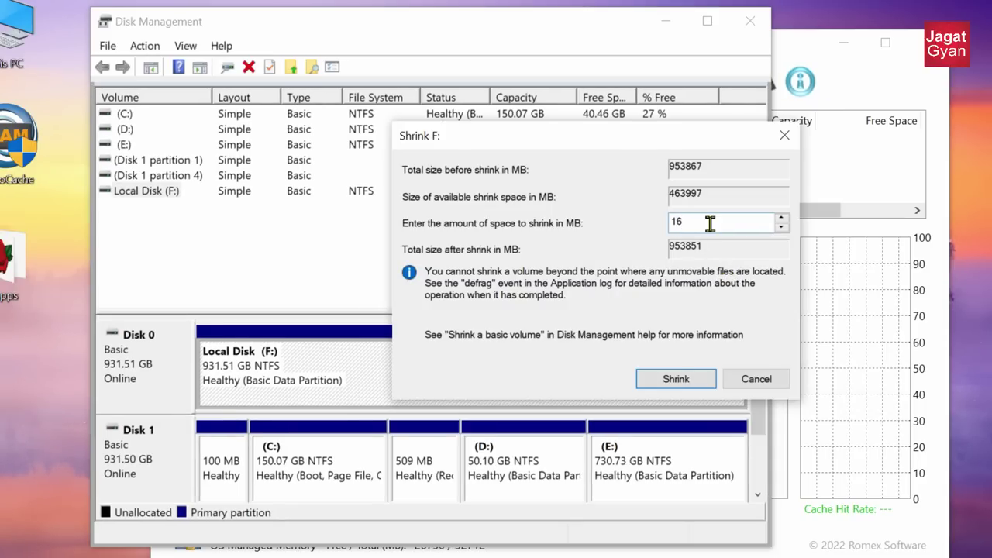
{"action": "type", "text": "384"}
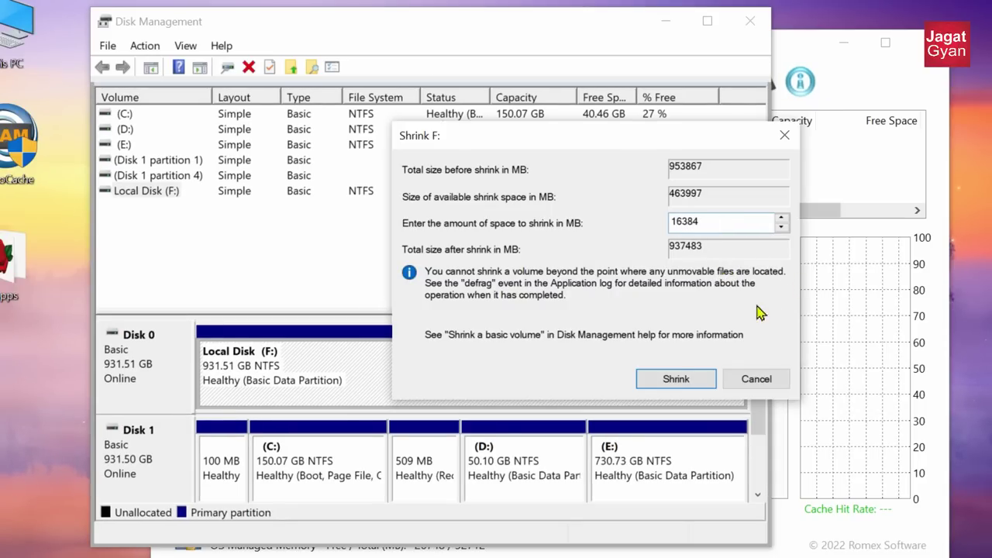
{"action": "left_click", "coordinate": [687, 382]}
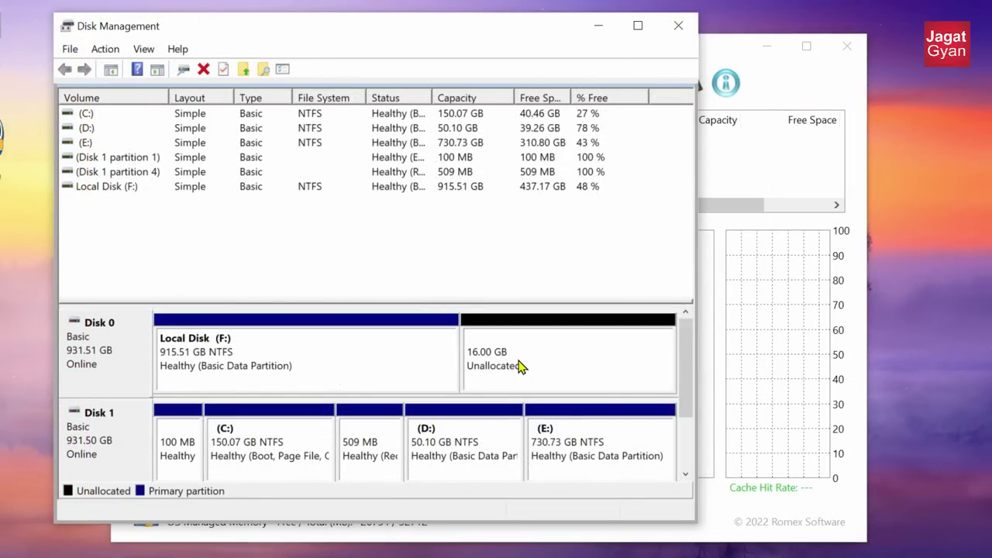
Create a simple NTFS volume in the 16 GB unallocated space on Disk 0, with drive letter G and the label Cache.
{"action": "right_click", "coordinate": [583, 376]}
{"action": "left_click", "coordinate": [531, 373]}
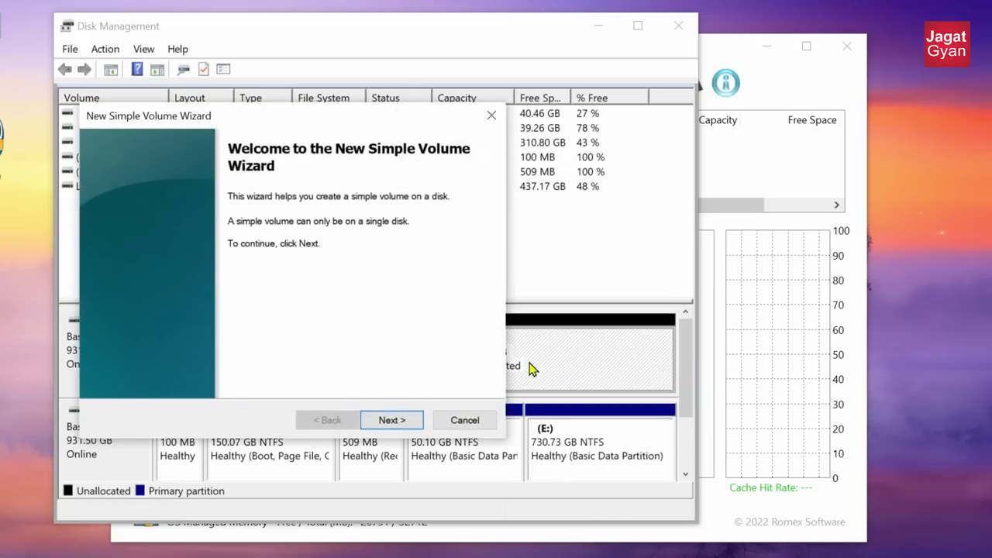
{"action": "left_click", "coordinate": [399, 420]}
{"action": "left_click", "coordinate": [380, 423]}
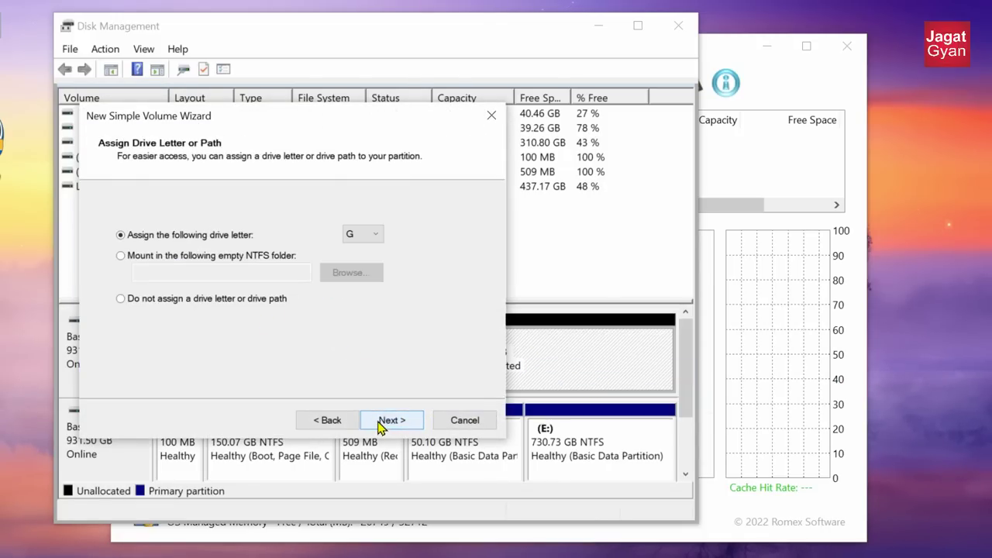
{"action": "left_click", "coordinate": [392, 422]}
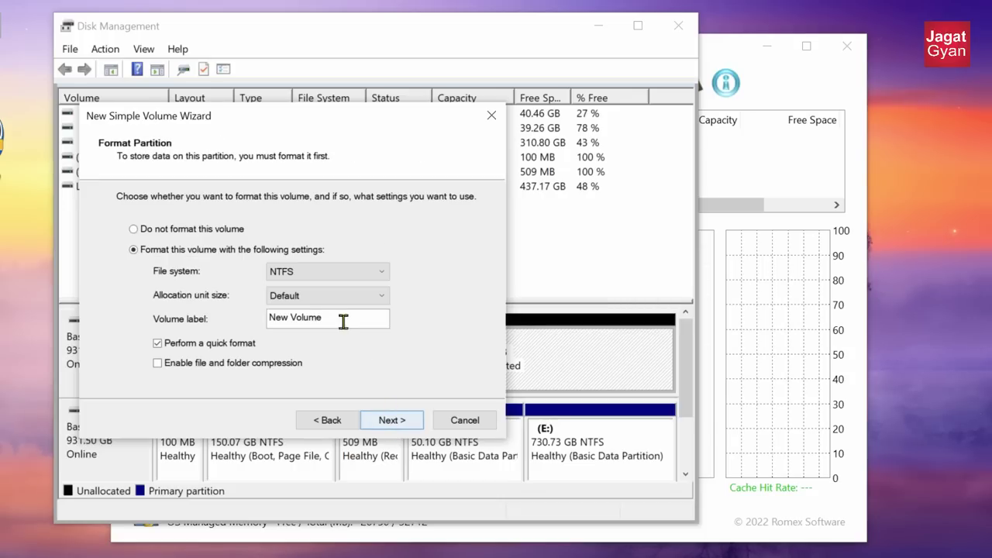
{"action": "left_click_drag", "start_coordinate": [337, 320], "coordinate": [249, 316]}
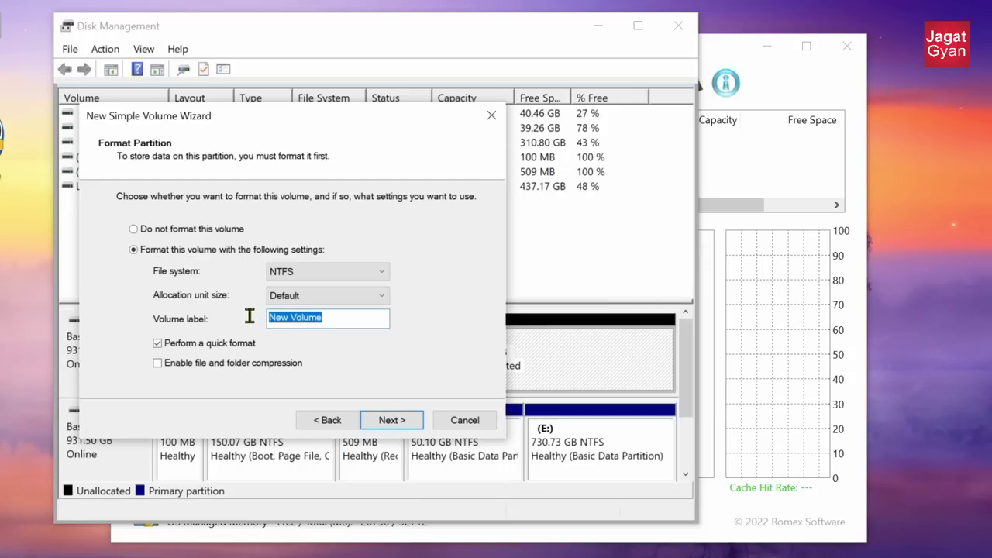
{"action": "type", "text": "Cache"}
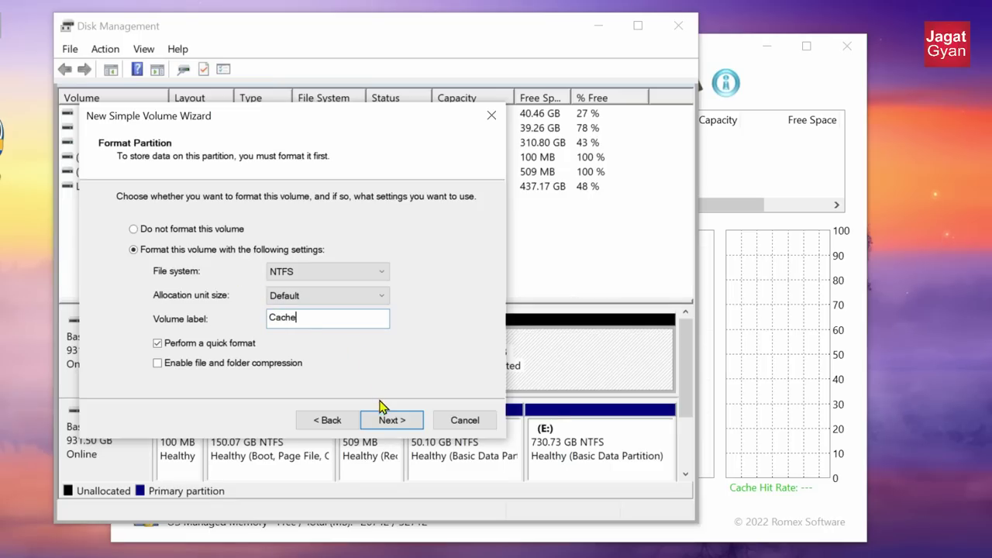
{"action": "left_click", "coordinate": [380, 422]}
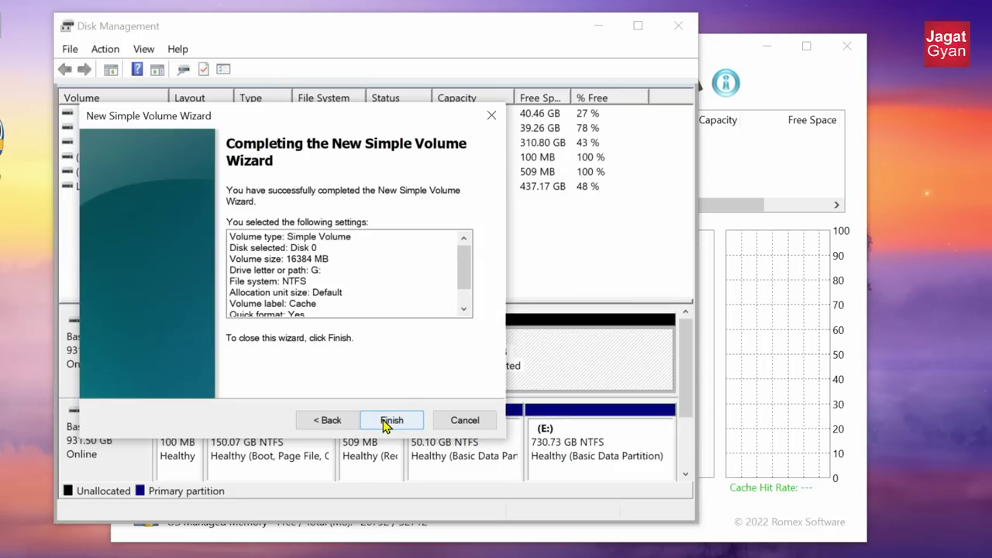
{"action": "left_click", "coordinate": [382, 423]}
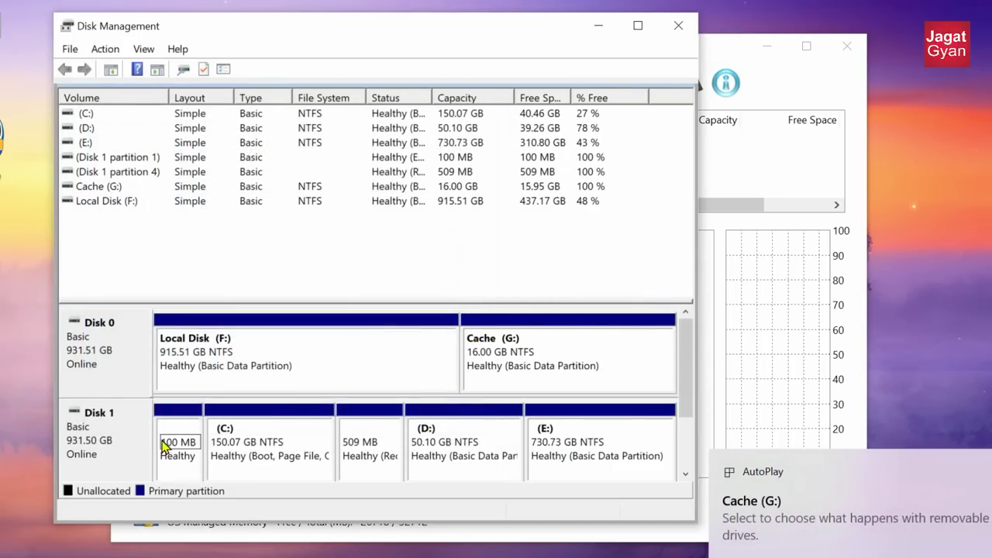
Check the Cache (G:) drive in File Explorer, and close the File Explorer and Disk Management windows.
{"action": "key", "text": "super+e"}
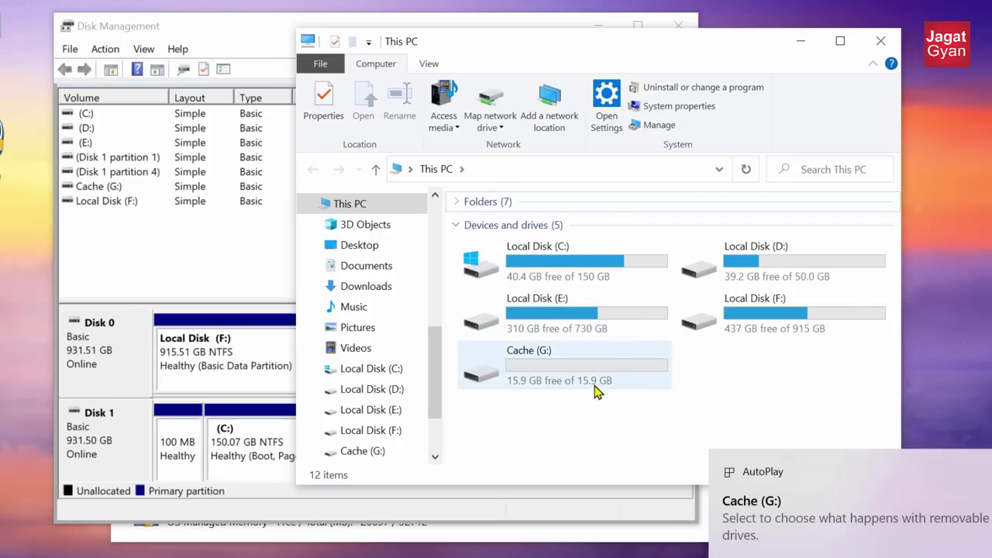
{"action": "left_click", "coordinate": [576, 365]}
{"action": "left_click", "coordinate": [881, 41]}
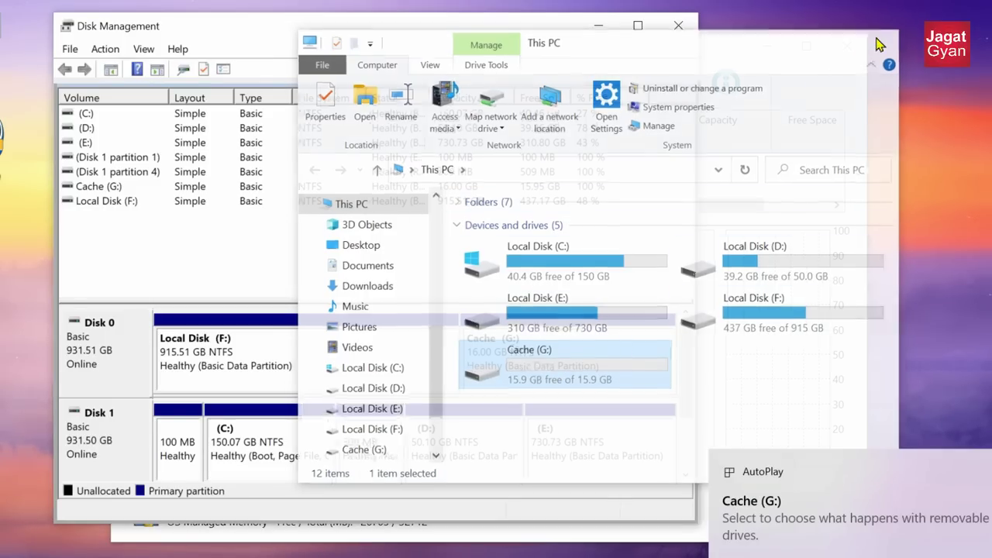
{"action": "left_click", "coordinate": [679, 25]}
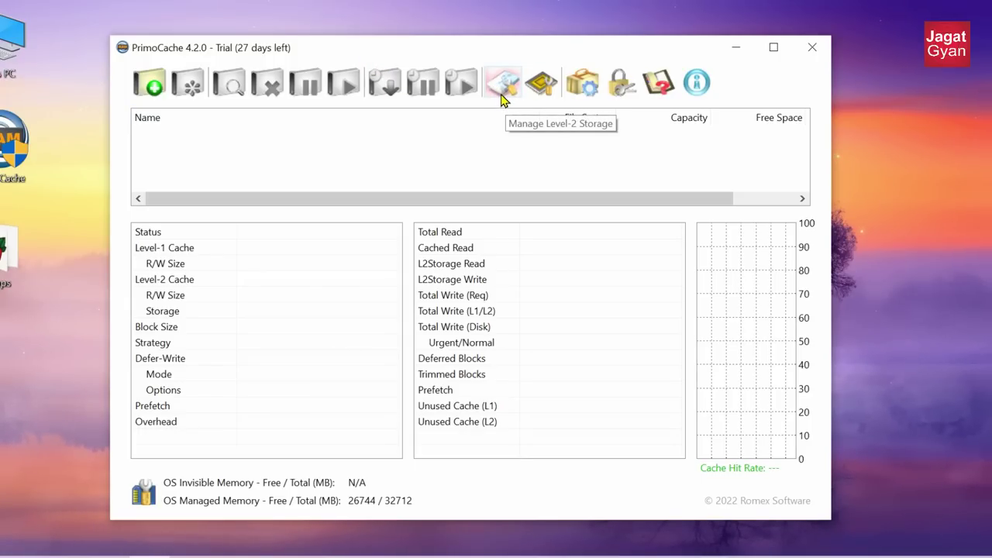
Create a level-2 storage by formatting the Cache (G:) volume with the label L2STORAGE.
{"action": "left_click", "coordinate": [502, 92]}
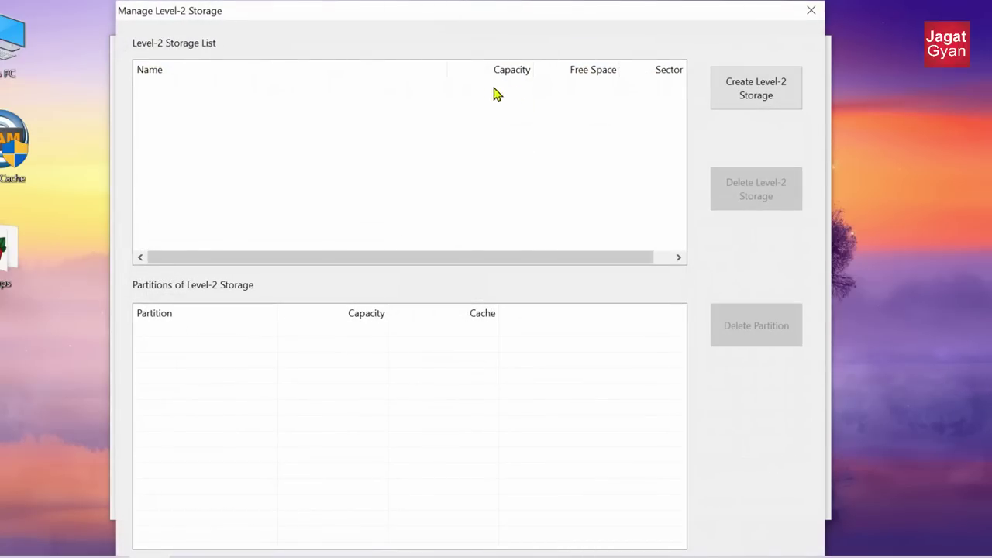
{"action": "left_click", "coordinate": [738, 99]}
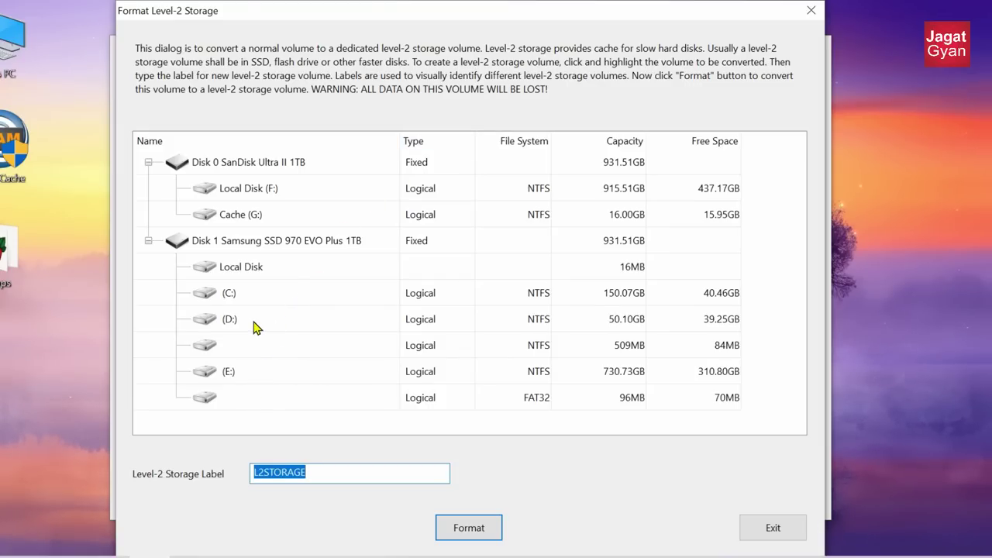
{"action": "left_click", "coordinate": [234, 217]}
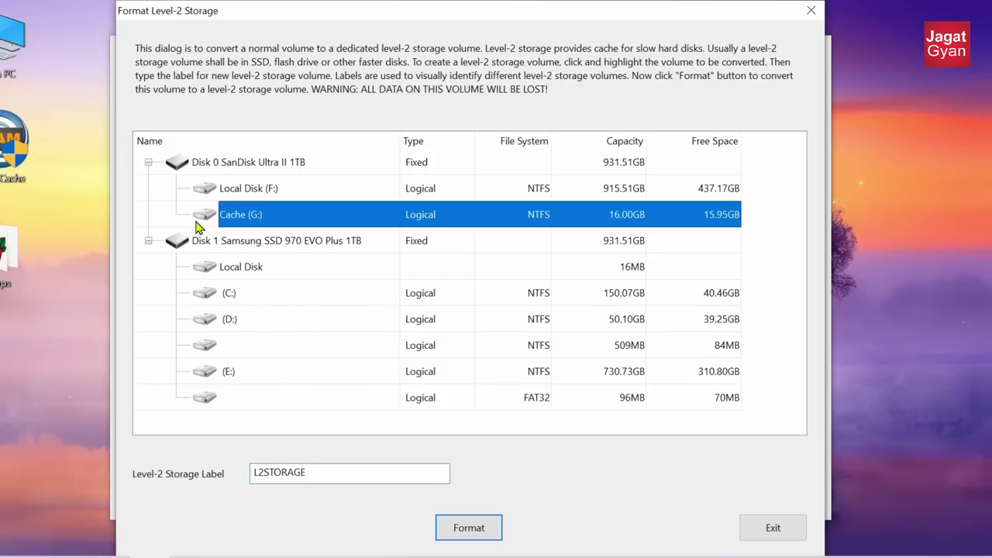
{"action": "left_click", "coordinate": [469, 529]}
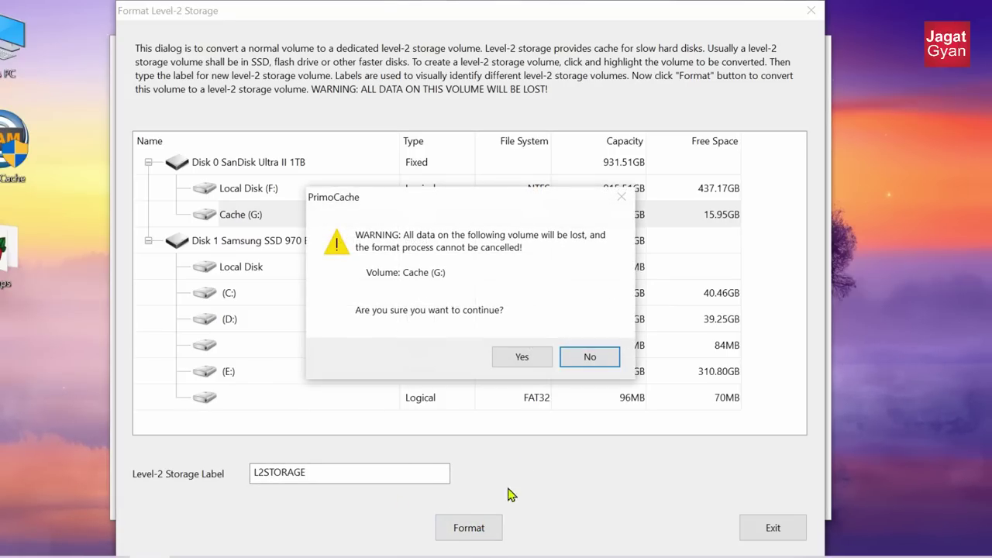
{"action": "left_click", "coordinate": [523, 361]}
{"action": "left_click", "coordinate": [576, 333]}
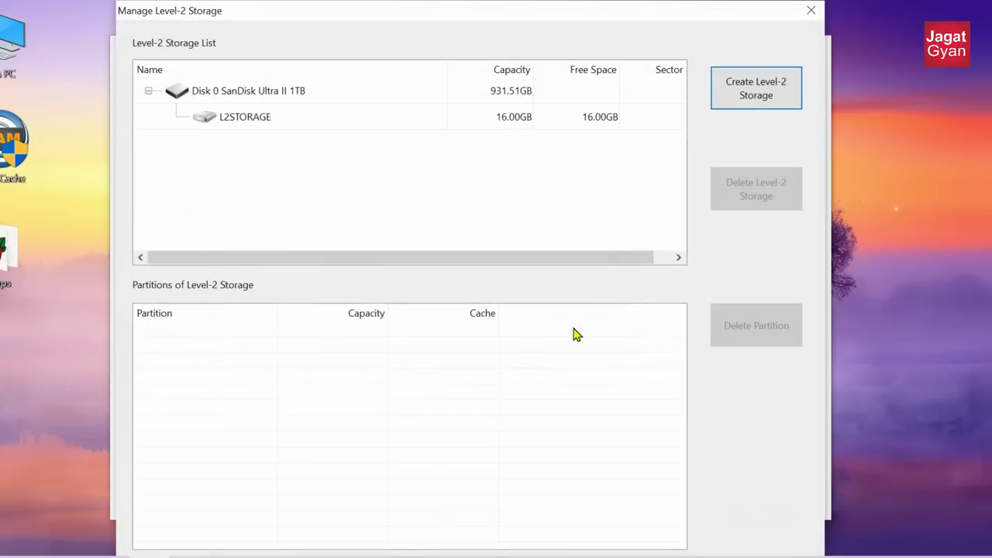
Close the level-2 storage manager after viewing L2STORAGE's partitions, and start a new cache task.
{"action": "left_click", "coordinate": [245, 120]}
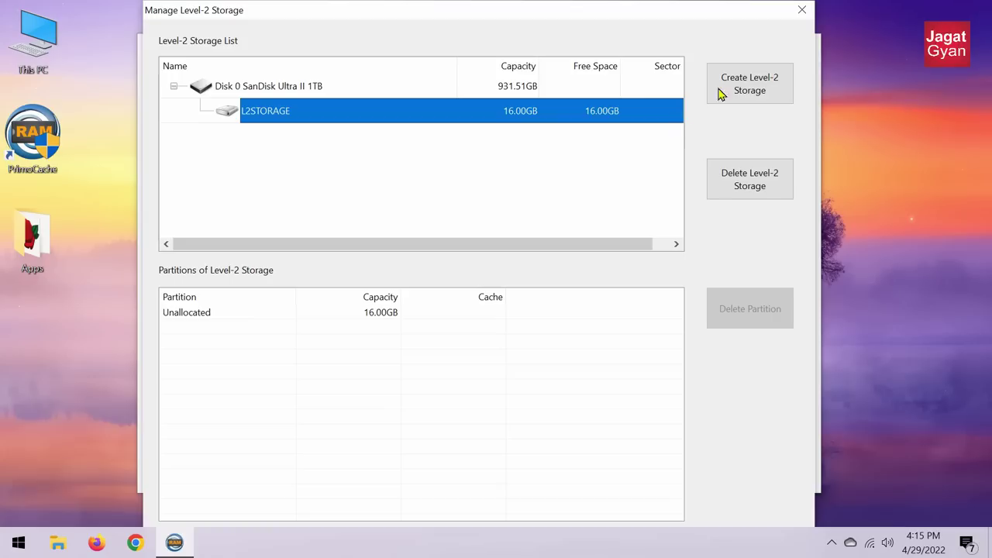
{"action": "left_click", "coordinate": [801, 10]}
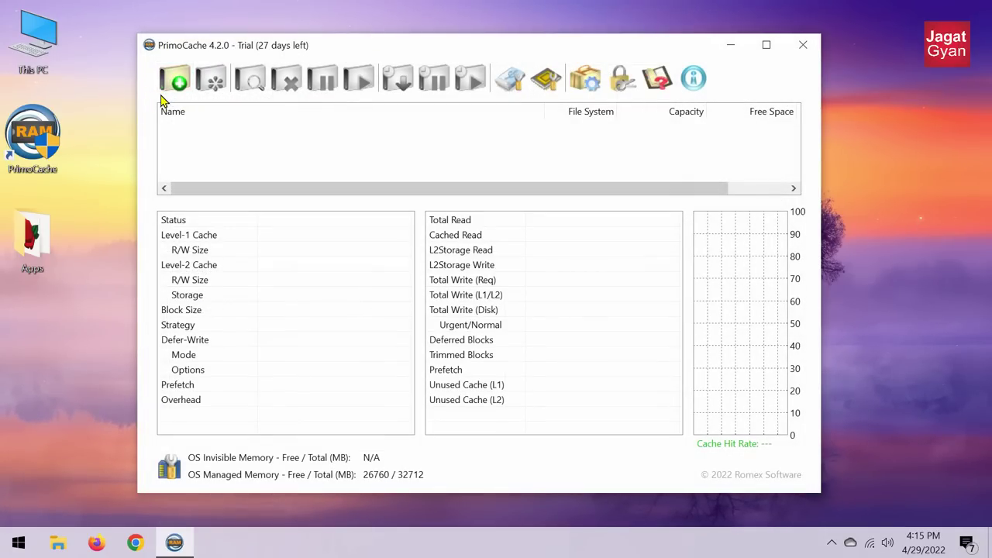
{"action": "left_click", "coordinate": [176, 78]}
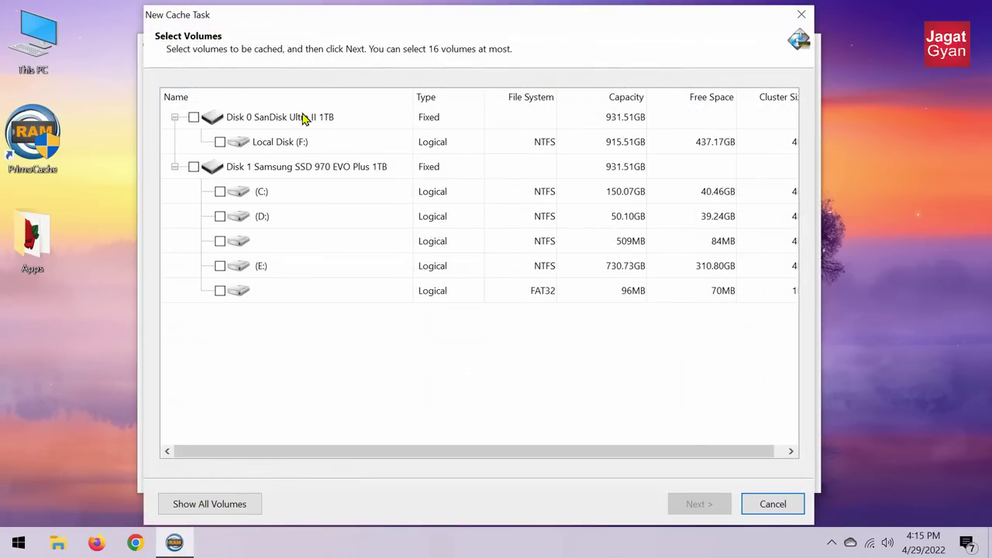
{"action": "left_click", "coordinate": [194, 118]}
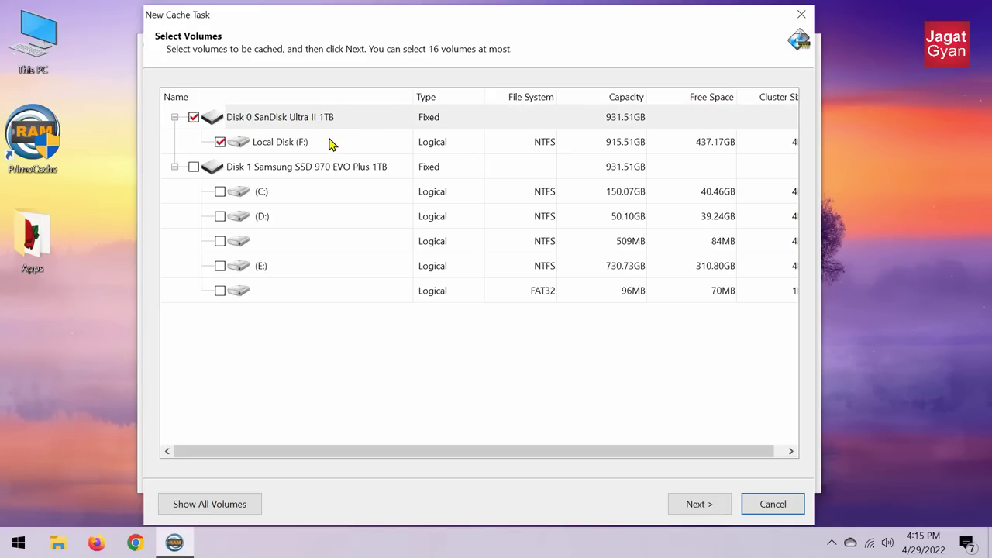
{"action": "left_click", "coordinate": [194, 118]}
{"action": "left_click", "coordinate": [194, 168]}
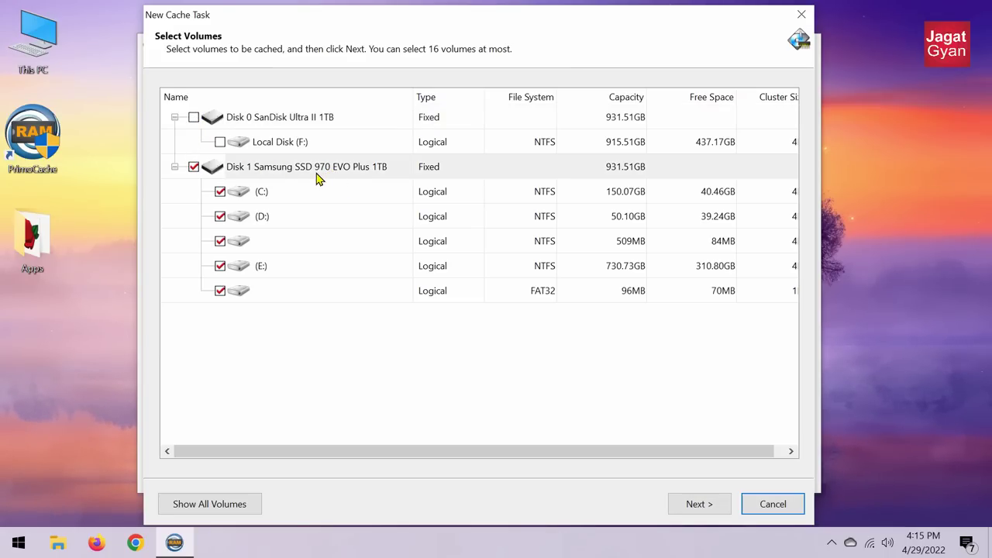
{"action": "left_click", "coordinate": [220, 218]}
{"action": "left_click", "coordinate": [221, 242]}
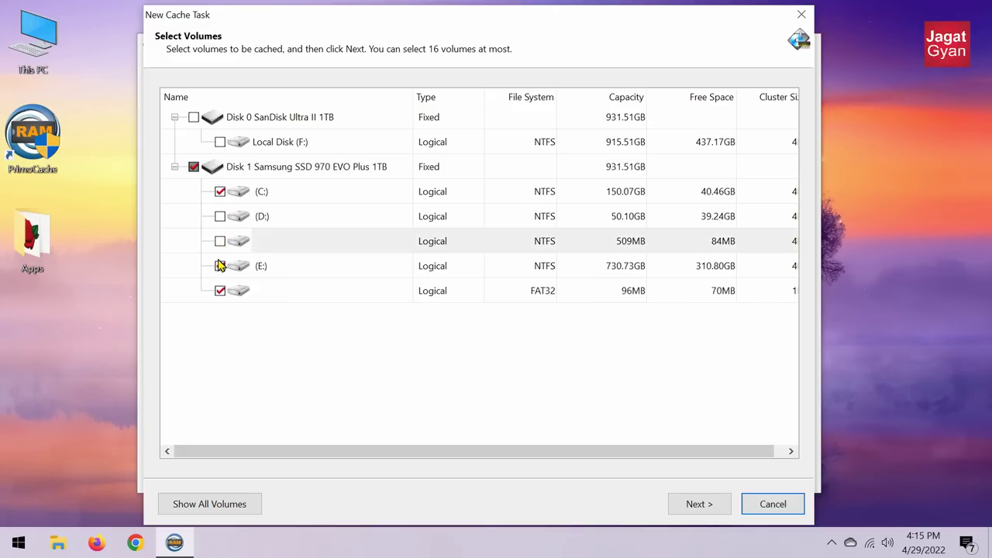
{"action": "left_click", "coordinate": [193, 167]}
Choose only Disk 0 SanDisk Ultra II 1TB with Local Disk (F:) for caching and continue to the cache parameters.
{"action": "left_click", "coordinate": [193, 118]}
{"action": "left_click", "coordinate": [193, 167]}
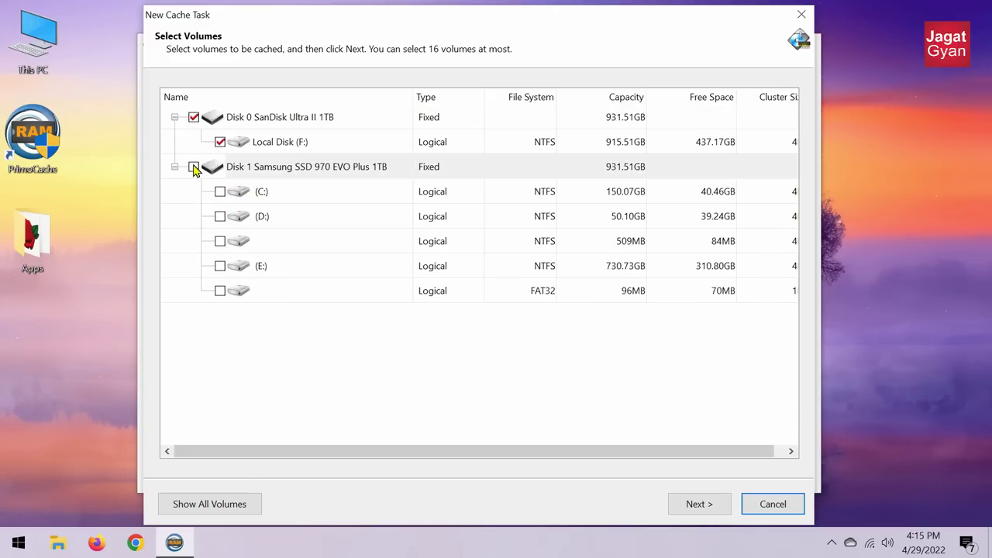
{"action": "left_click", "coordinate": [264, 147]}
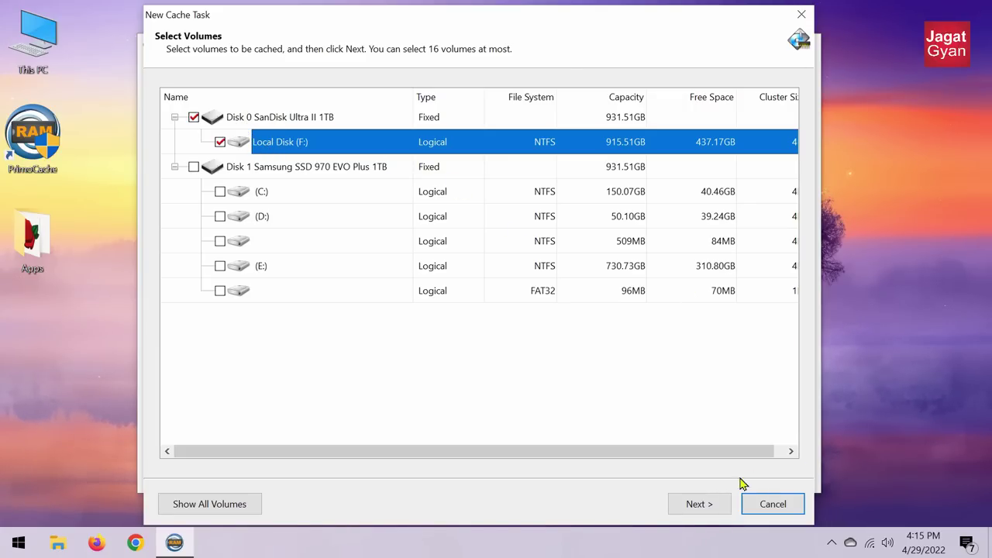
{"action": "left_click", "coordinate": [707, 510]}
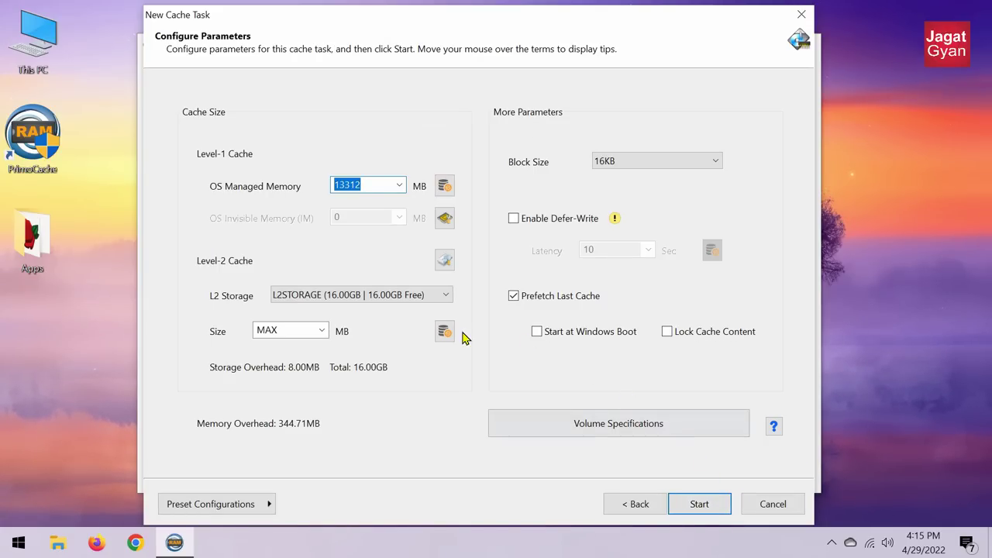
Apply the preset configuration Accelerate Read & Write to the cache task.
{"action": "left_click", "coordinate": [264, 512]}
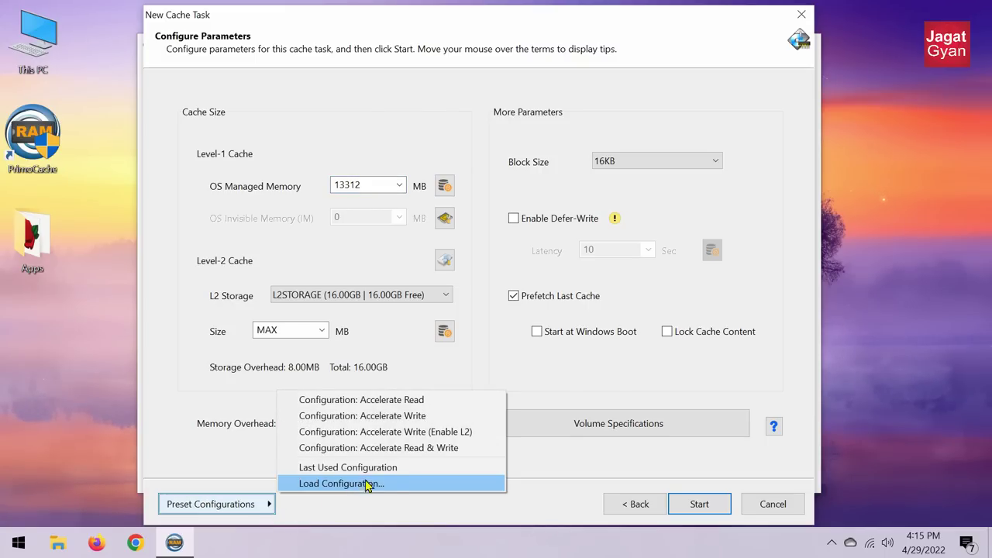
{"action": "left_click", "coordinate": [432, 449]}
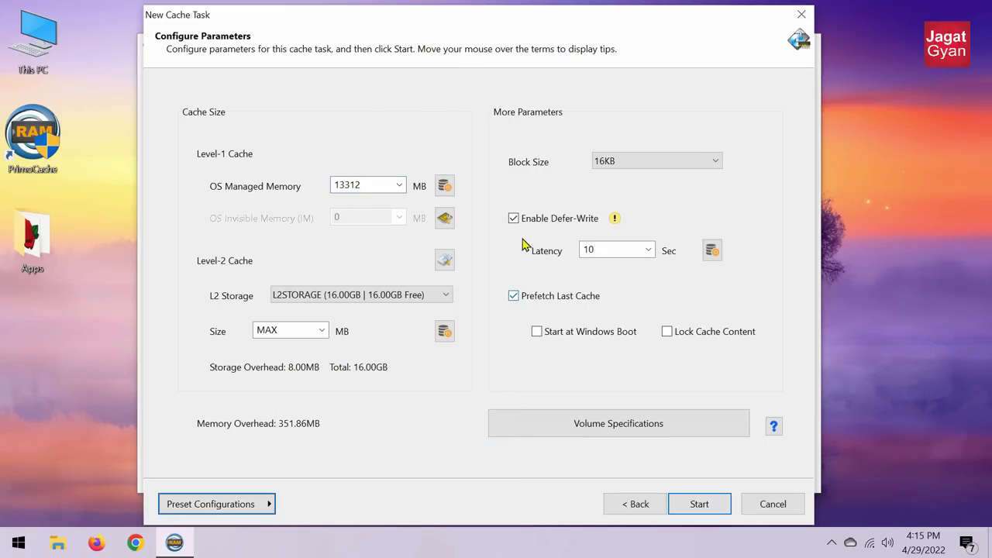
{"action": "mouse_move", "coordinate": [517, 307]}
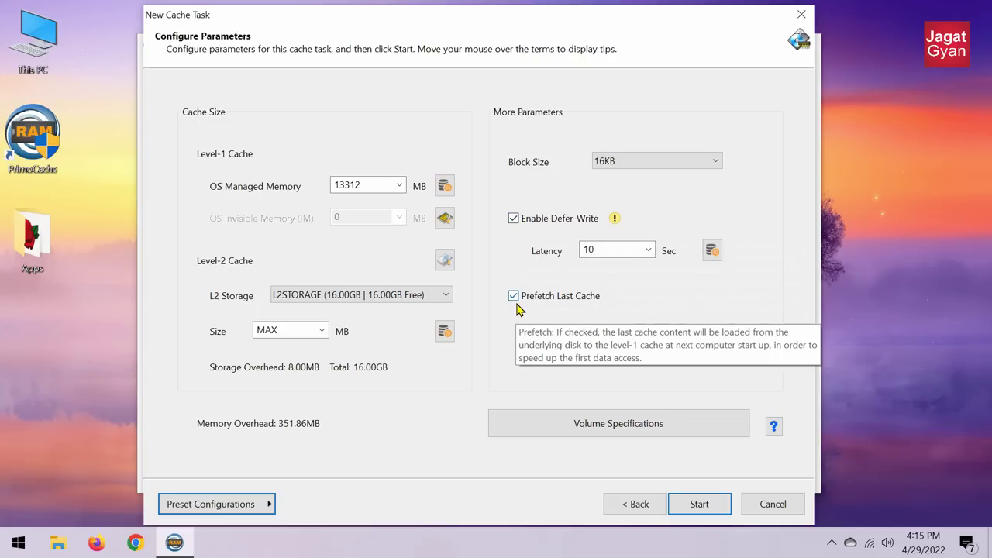
Open Task Manager, examine the system's memory usage on its performance view, and close it again.
{"action": "double_click", "coordinate": [383, 187]}
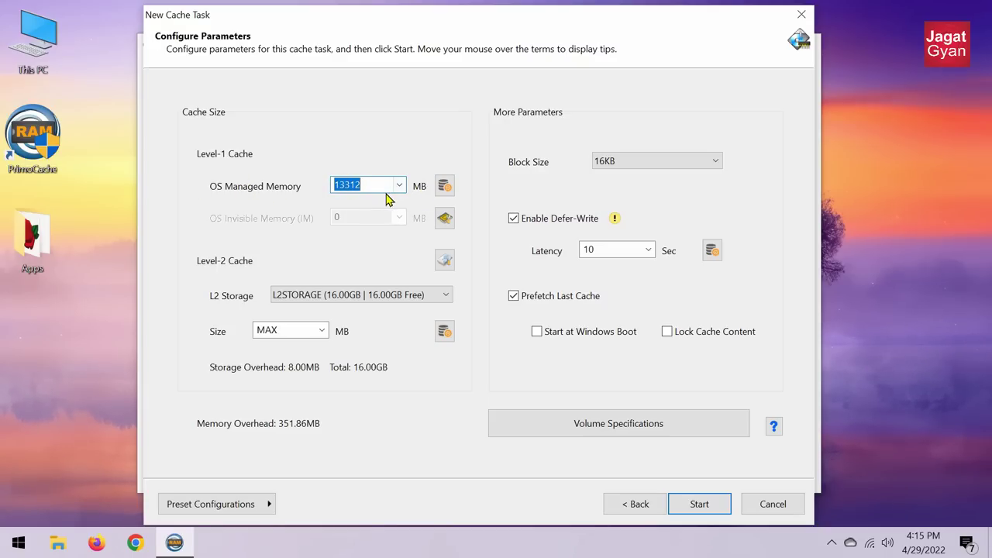
{"action": "left_click", "coordinate": [17, 545]}
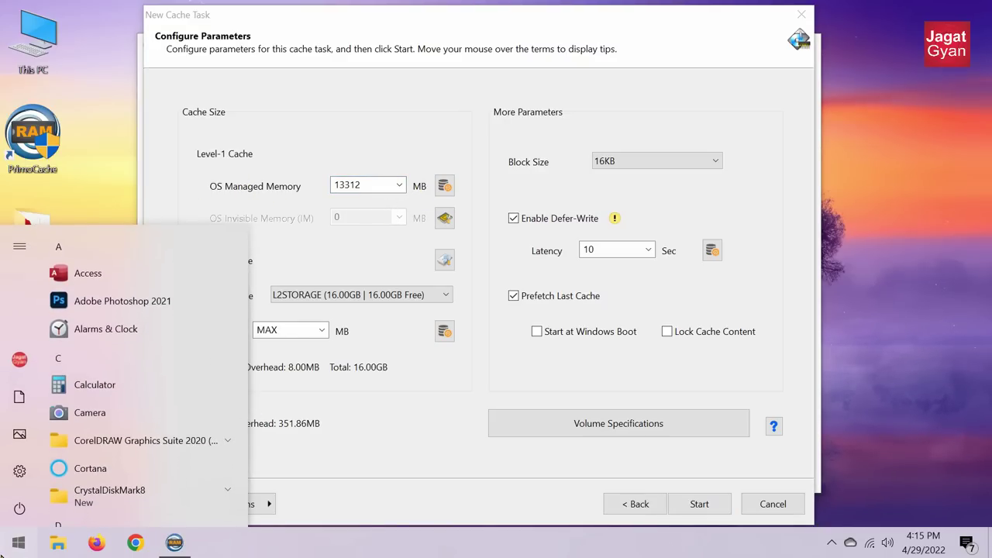
{"action": "type", "text": "task"}
{"action": "key", "text": "Return"}
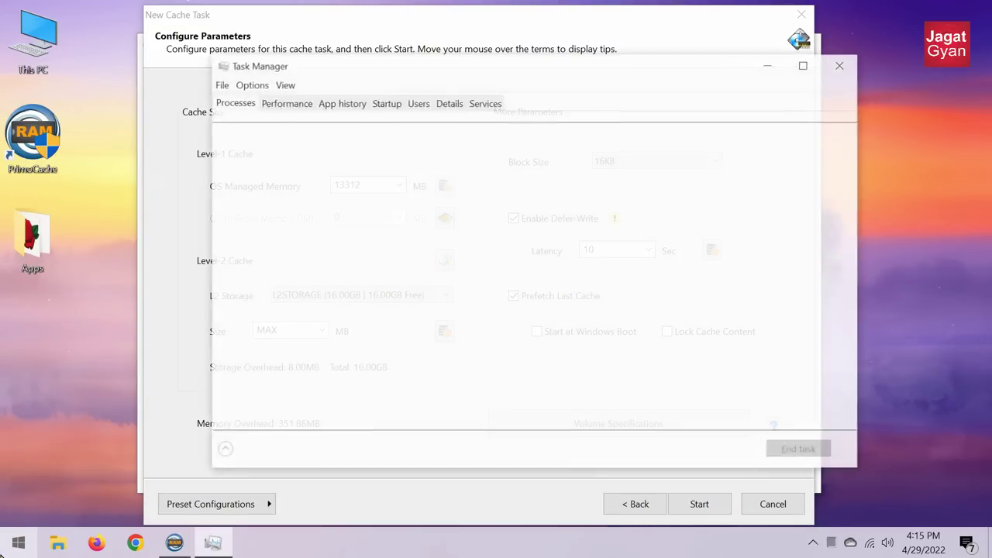
{"action": "left_click", "coordinate": [287, 103]}
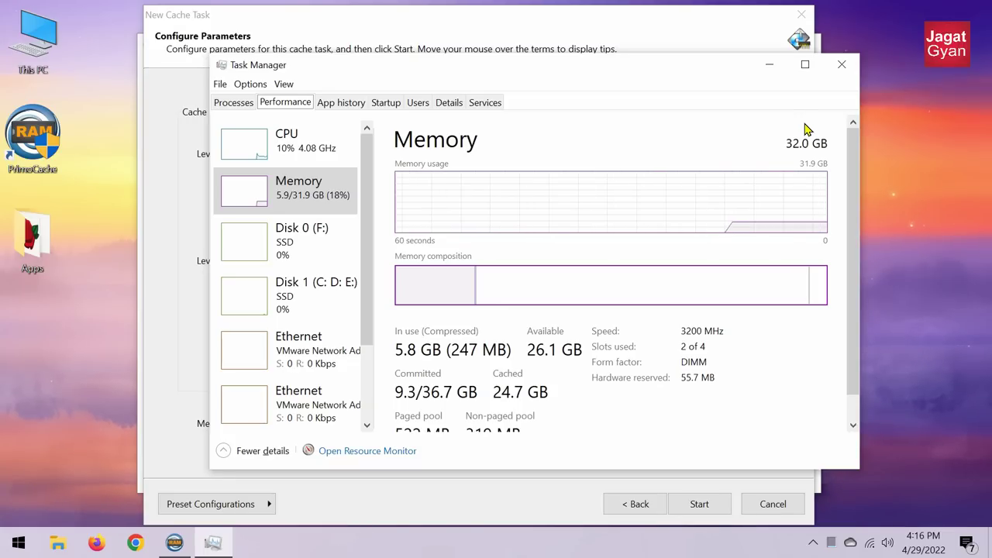
{"action": "left_click", "coordinate": [841, 64]}
Set the level-1 cache's OS Managed Memory to 8192 MB.
{"action": "left_click", "coordinate": [369, 185]}
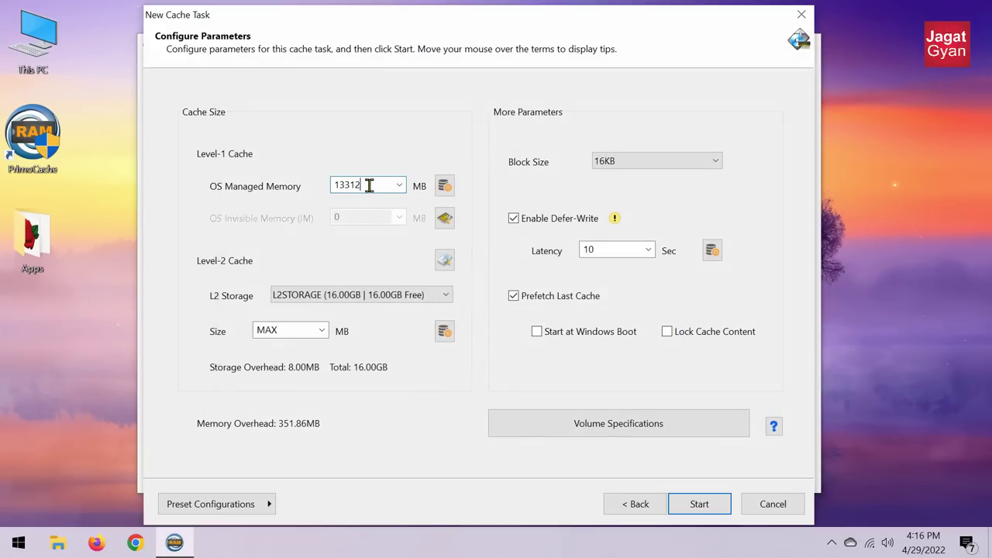
{"action": "left_click_drag", "start_coordinate": [370, 186], "coordinate": [332, 187]}
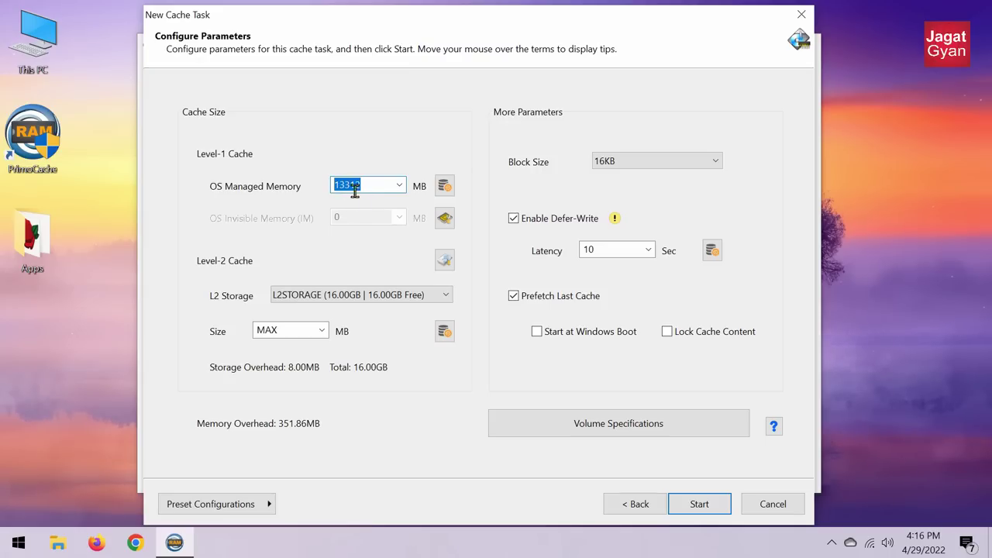
{"action": "type", "text": "8"}
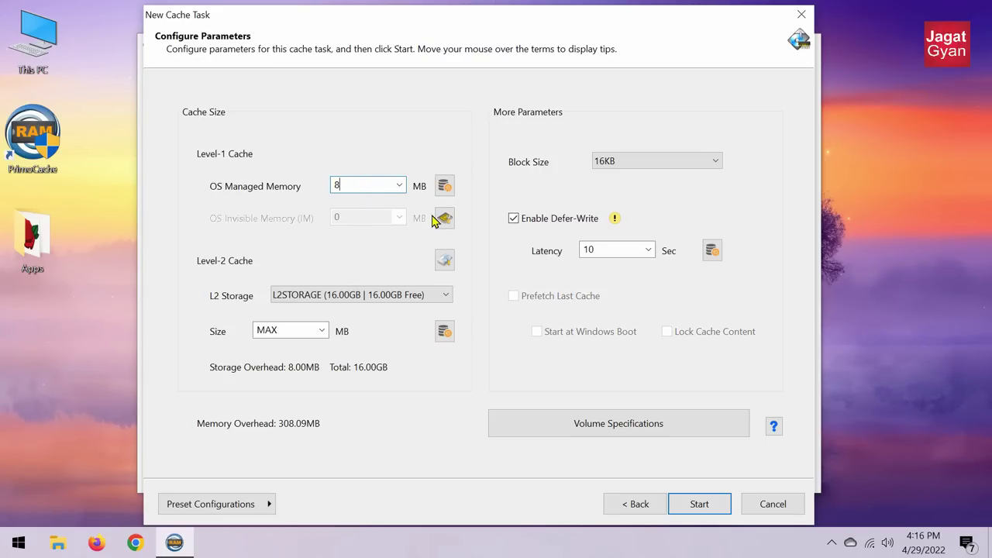
{"action": "type", "text": "192"}
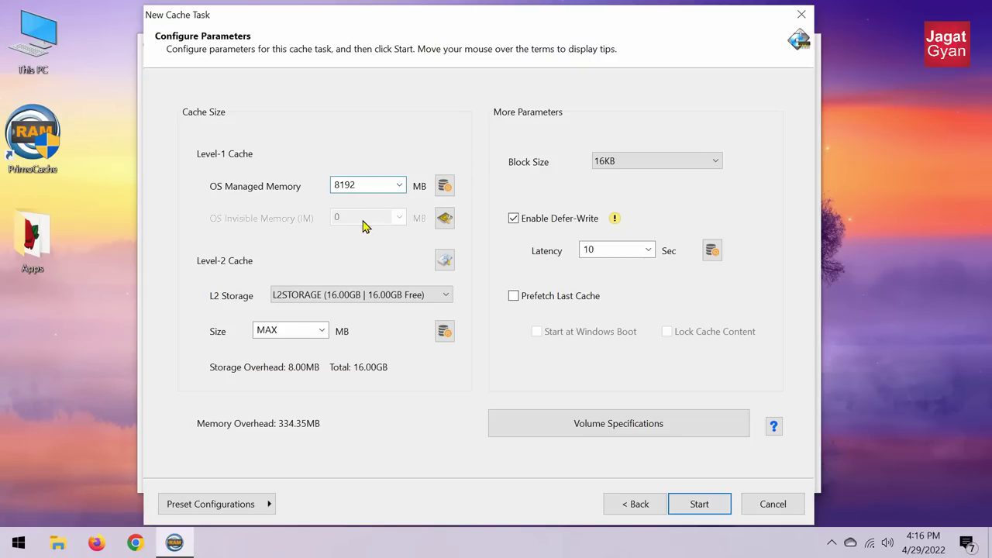
Use L2STORAGE as the level-2 cache storage with its size set to MAX.
{"action": "left_click", "coordinate": [315, 301]}
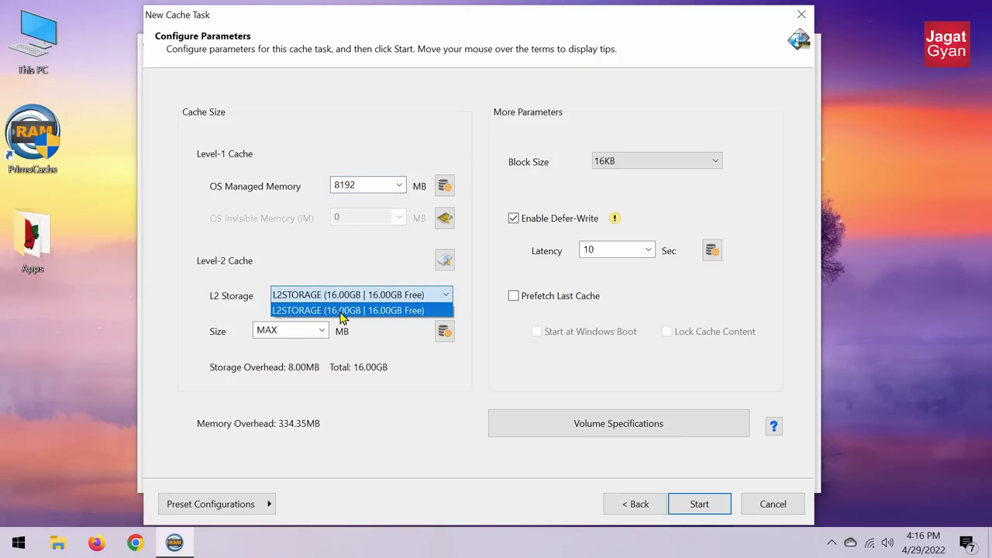
{"action": "left_click", "coordinate": [402, 312]}
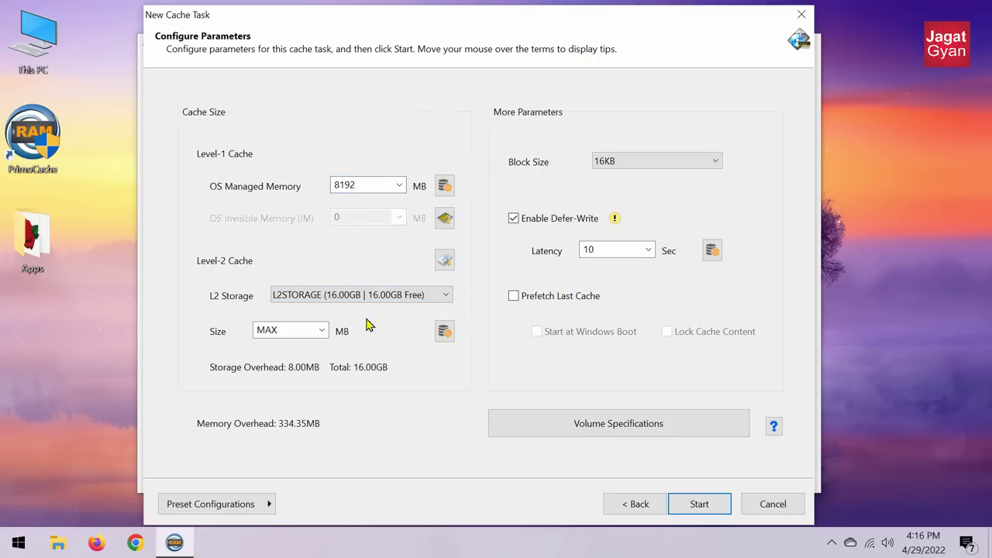
{"action": "left_click", "coordinate": [321, 331]}
{"action": "left_click", "coordinate": [288, 346]}
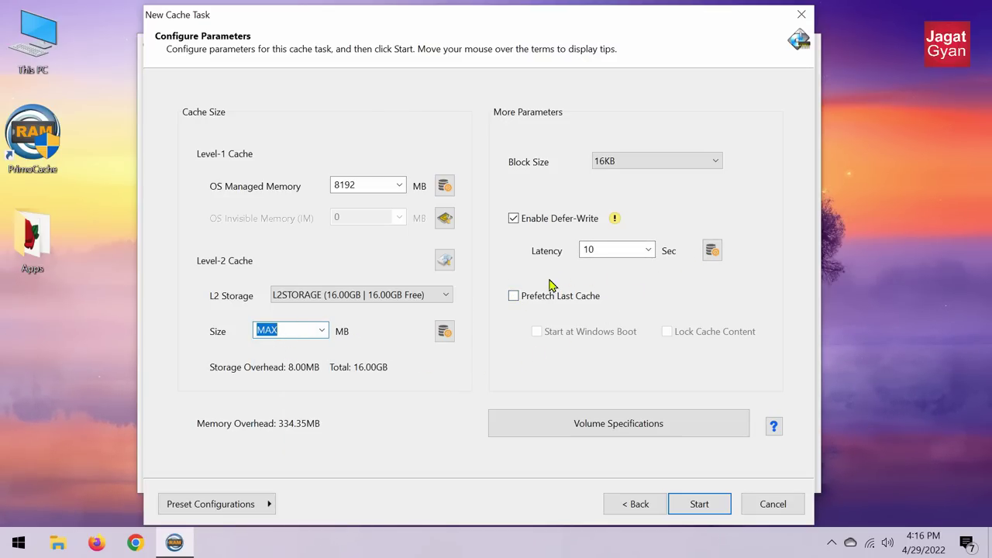
{"action": "left_click", "coordinate": [268, 504]}
{"action": "left_click", "coordinate": [379, 450]}
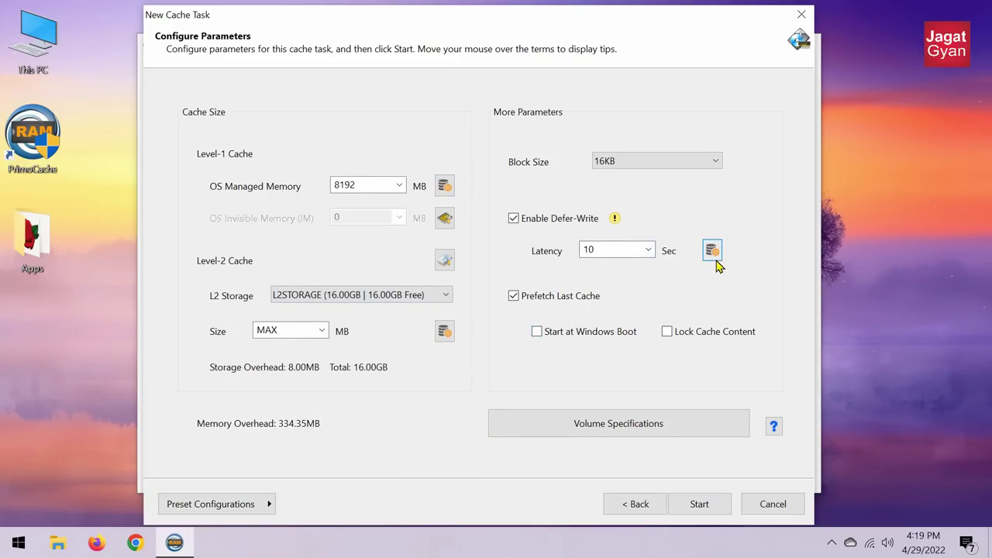
In the advanced defer-write options, set Write Mode to Intelligent and enable Free Cache on Written.
{"action": "left_click", "coordinate": [712, 253]}
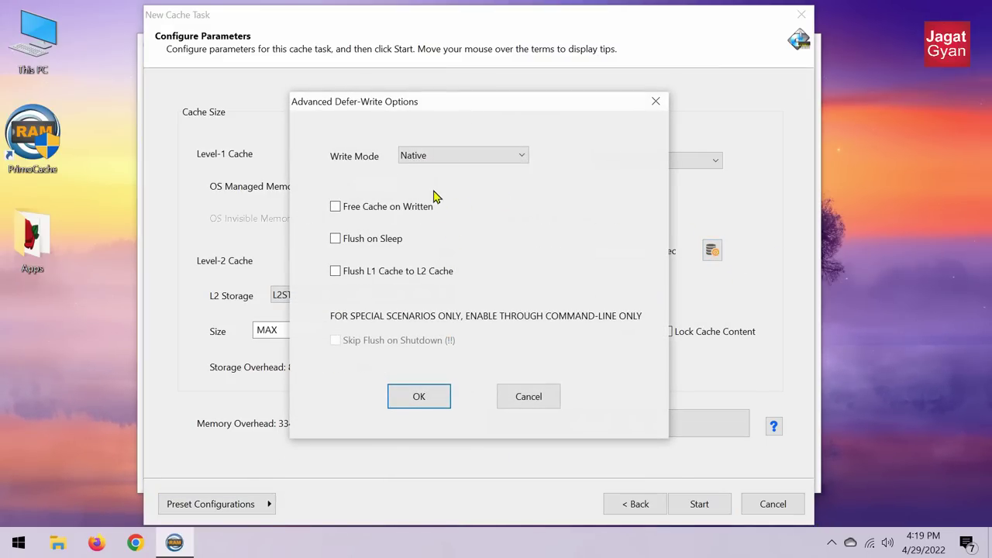
{"action": "left_click", "coordinate": [426, 158]}
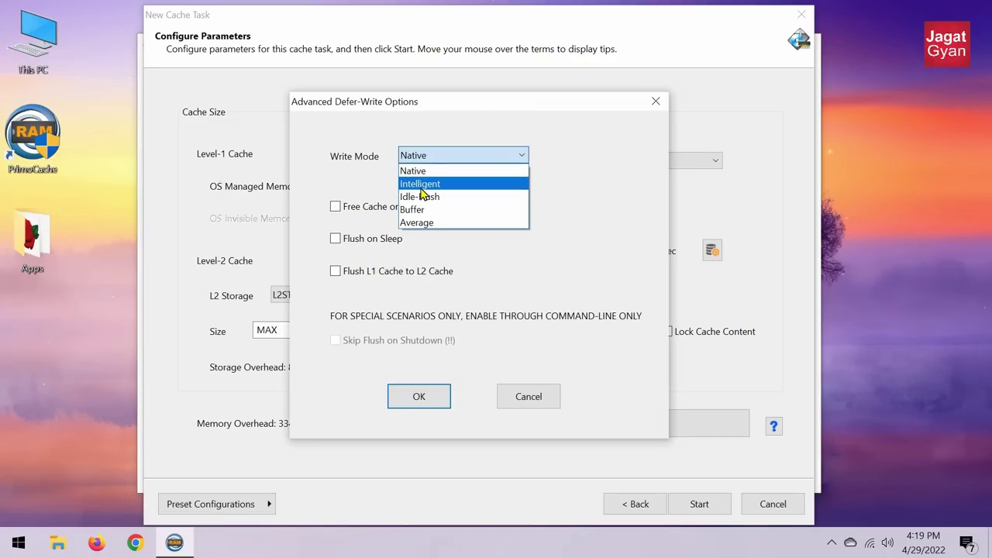
{"action": "left_click", "coordinate": [423, 186]}
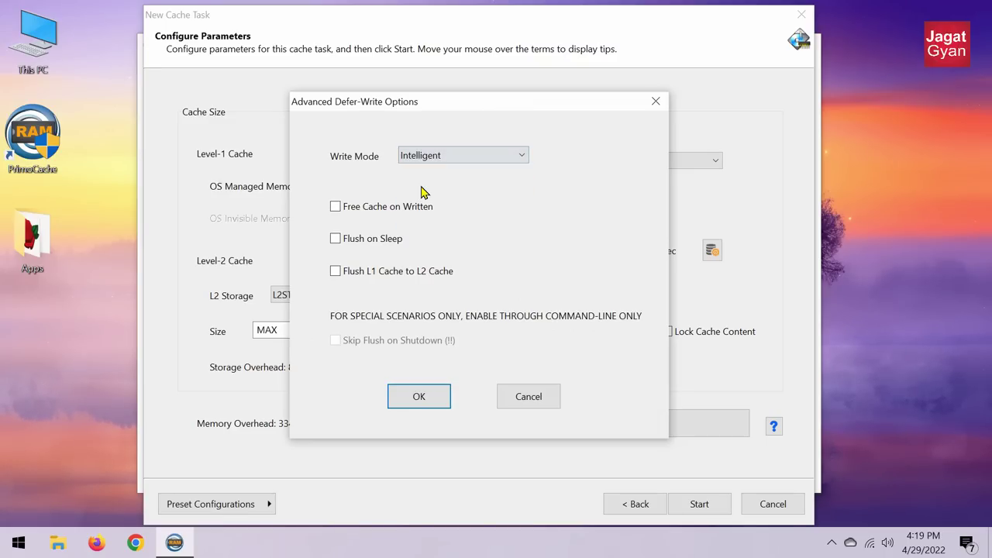
{"action": "left_click", "coordinate": [352, 208]}
{"action": "left_click", "coordinate": [443, 408]}
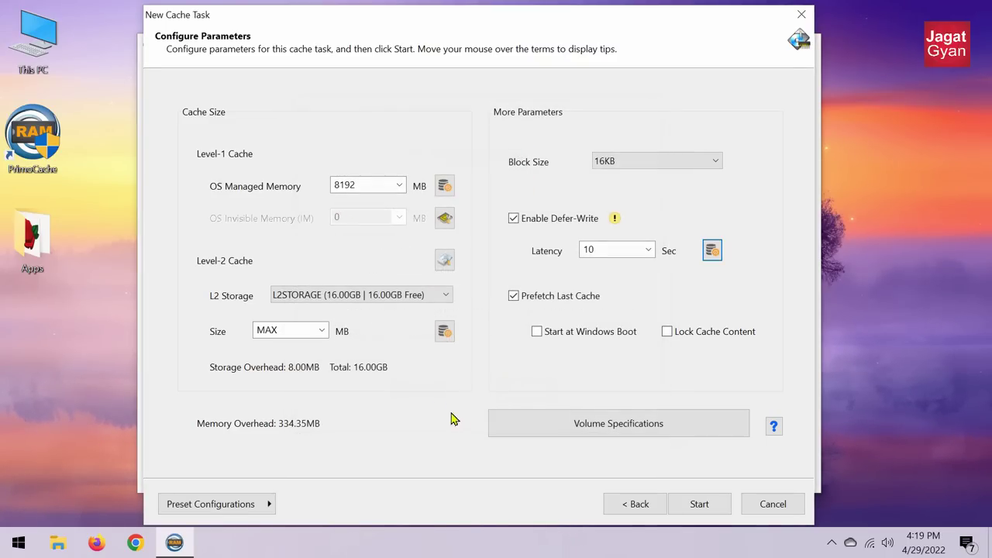
Try Individual Read/Write Cache Space with a 50% read and 50% write split in the advanced level-1 cache options.
{"action": "left_click", "coordinate": [444, 192]}
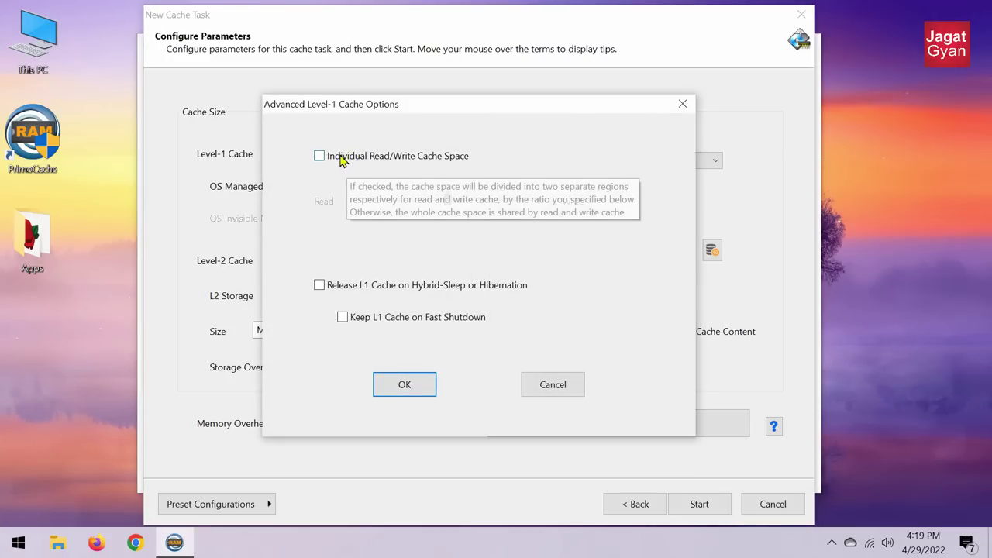
{"action": "left_click", "coordinate": [336, 161]}
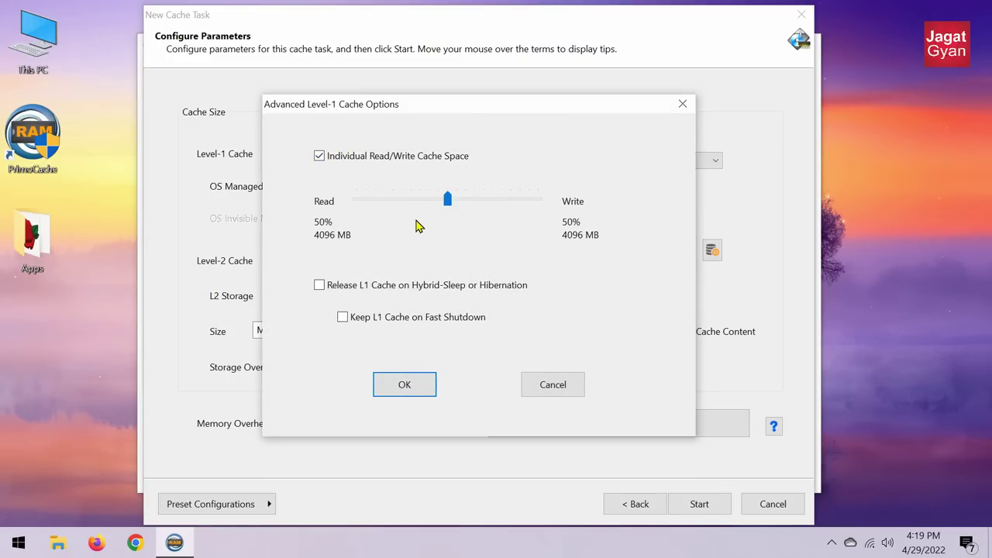
{"action": "left_click", "coordinate": [405, 390]}
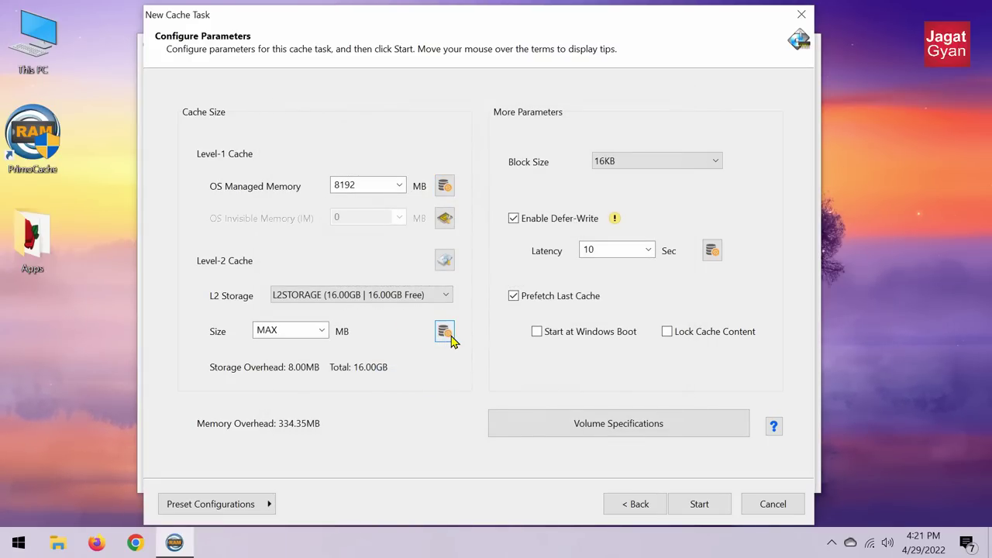
Accept the advanced level-2 cache options with 100% read space, and start the cache task with Start at Windows Boot off.
{"action": "left_click", "coordinate": [445, 333]}
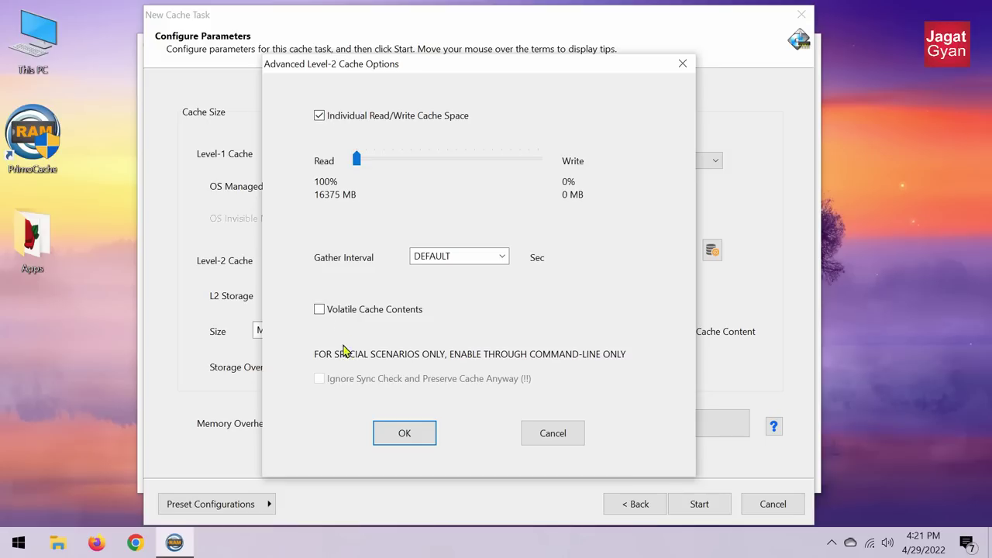
{"action": "left_click", "coordinate": [405, 436]}
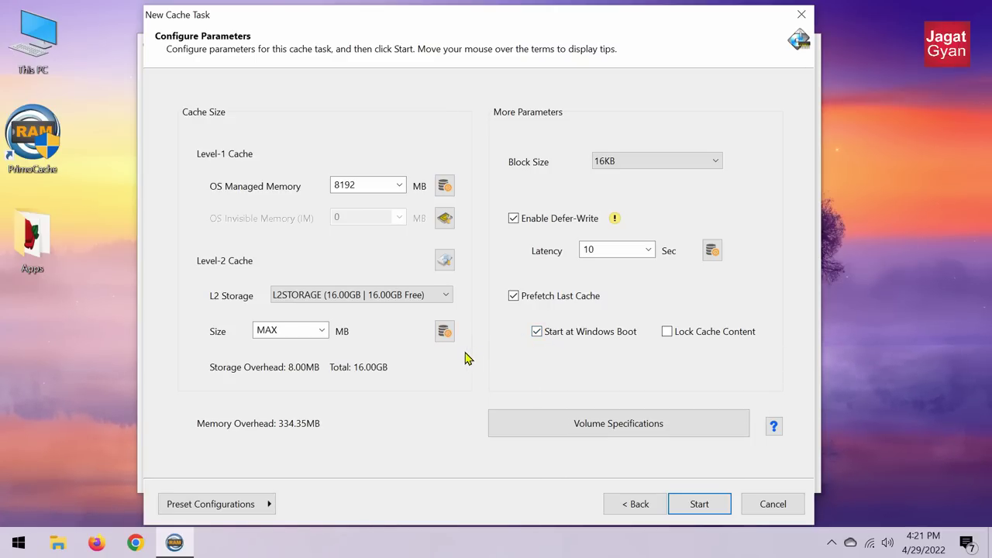
{"action": "mouse_move", "coordinate": [549, 342]}
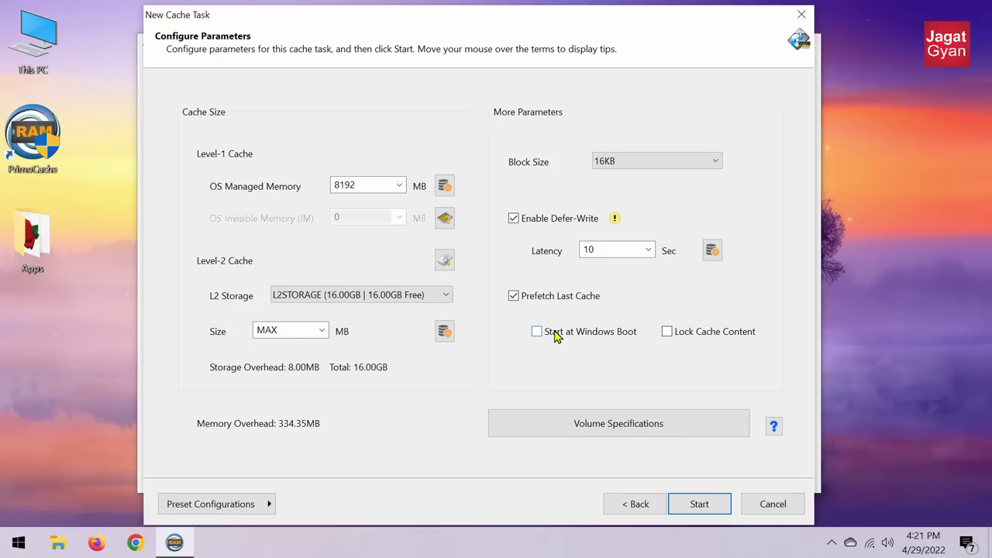
{"action": "left_click", "coordinate": [715, 506]}
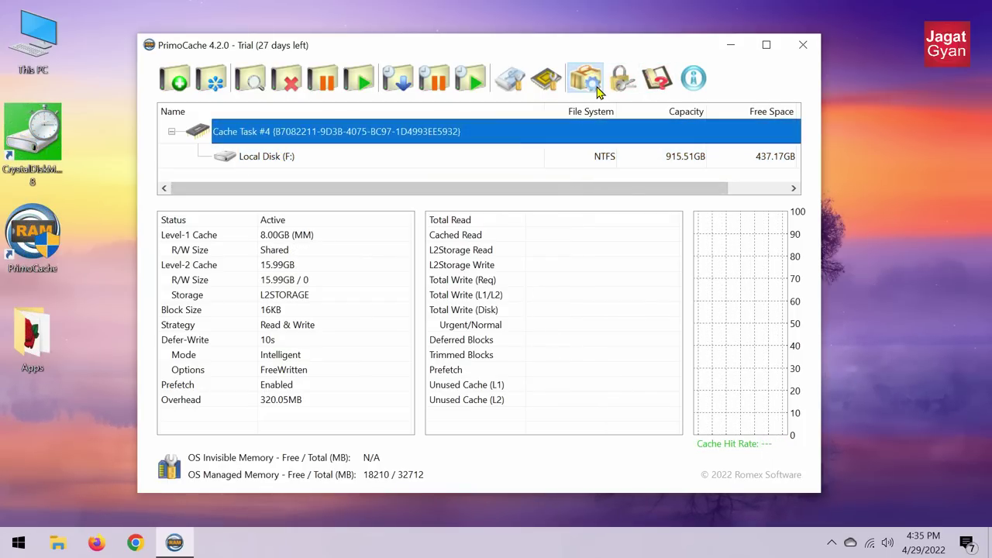
In the PrimoCache options, enable launching the GUI application at Windows startup and minimizing to the system tray when closed.
{"action": "left_click", "coordinate": [597, 91]}
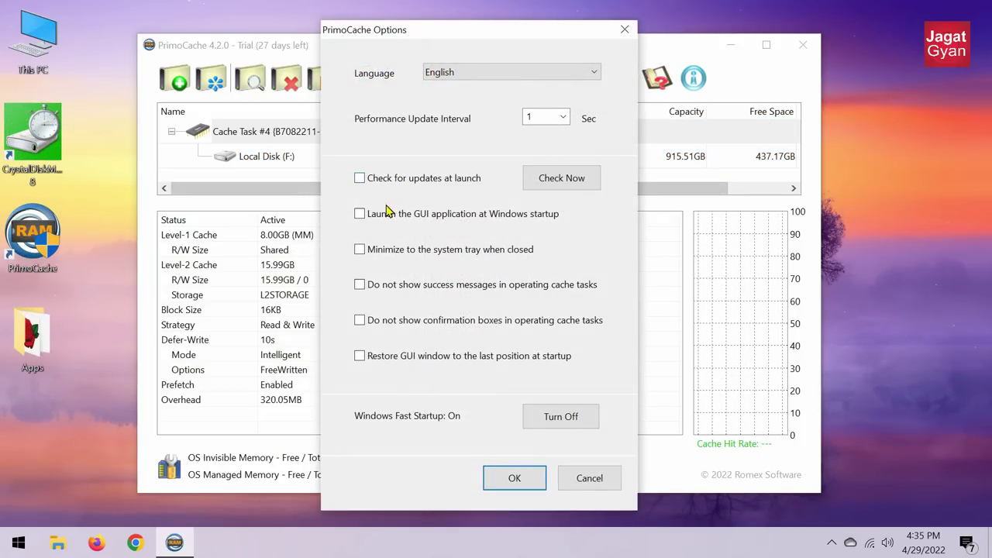
{"action": "left_click", "coordinate": [390, 258]}
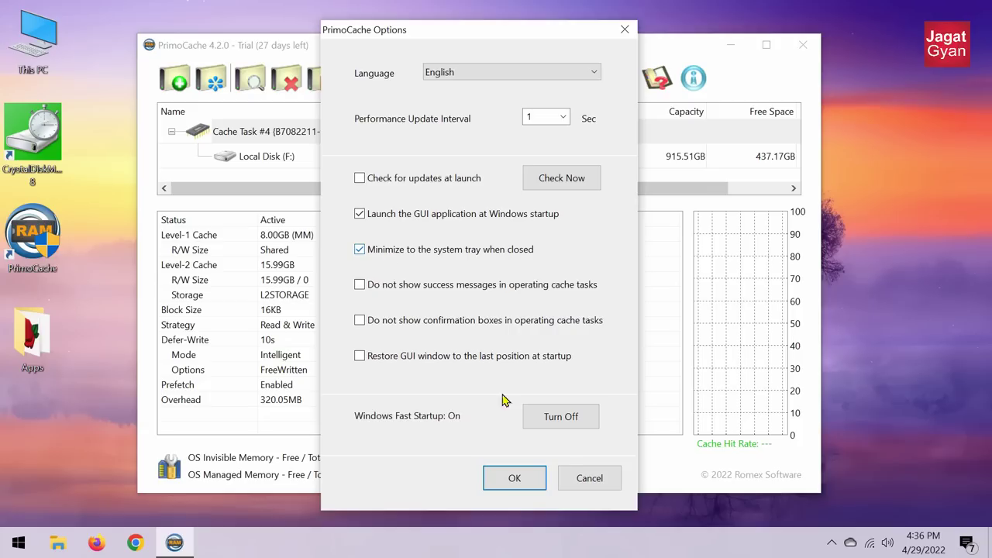
{"action": "left_click", "coordinate": [528, 480]}
In File Explorer, duplicate the disc image Windows_10 64bit15 04 2022 within Local Disk (F:) to test the copy speed.
{"action": "left_click", "coordinate": [58, 543]}
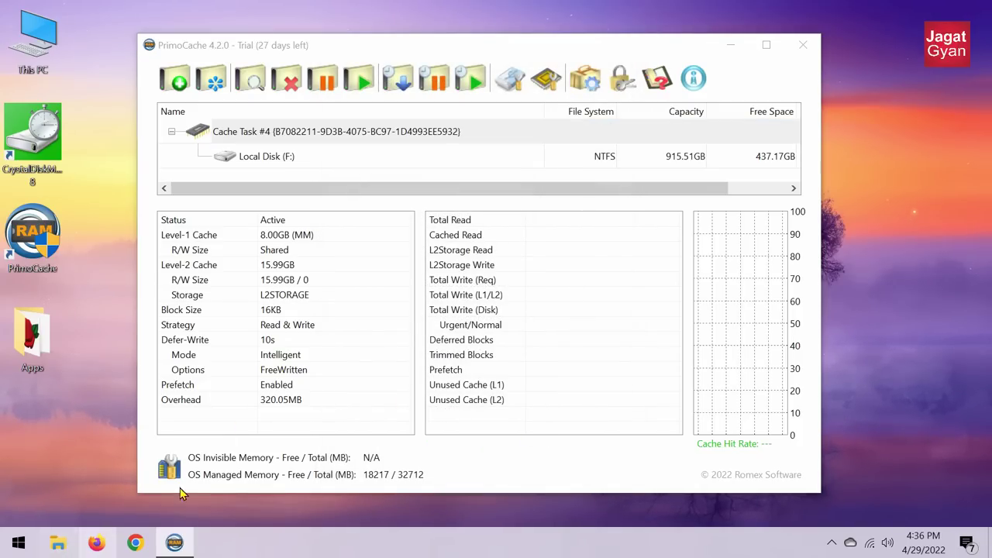
{"action": "scroll", "coordinate": [520, 395], "scroll_direction": "down", "scroll_amount": 5}
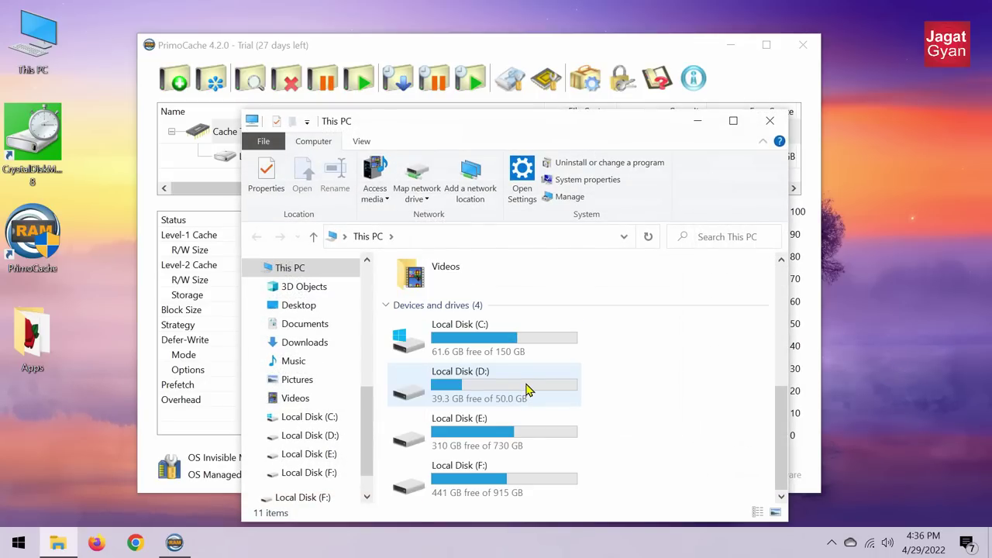
{"action": "double_click", "coordinate": [531, 480]}
{"action": "right_click", "coordinate": [535, 267]}
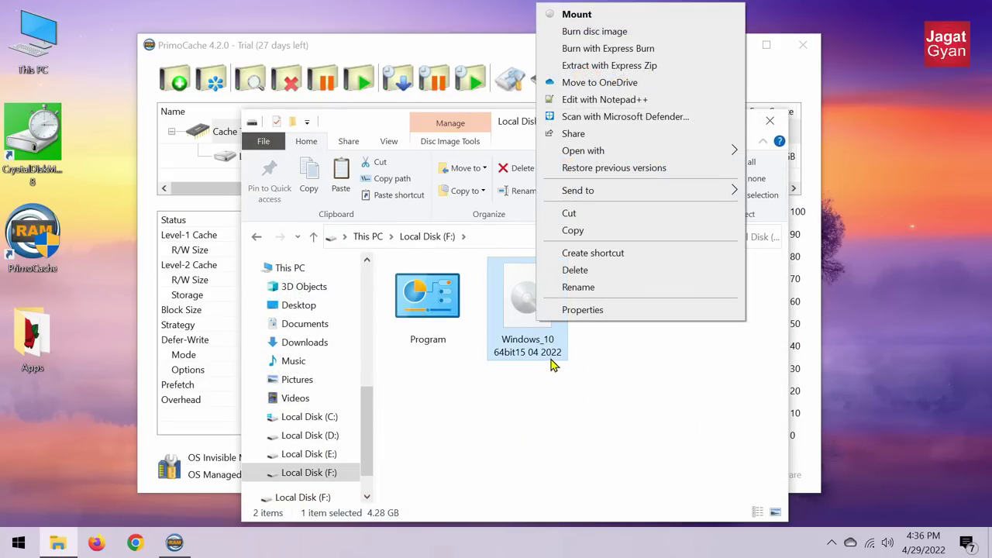
{"action": "left_click", "coordinate": [580, 230]}
{"action": "right_click", "coordinate": [594, 308]}
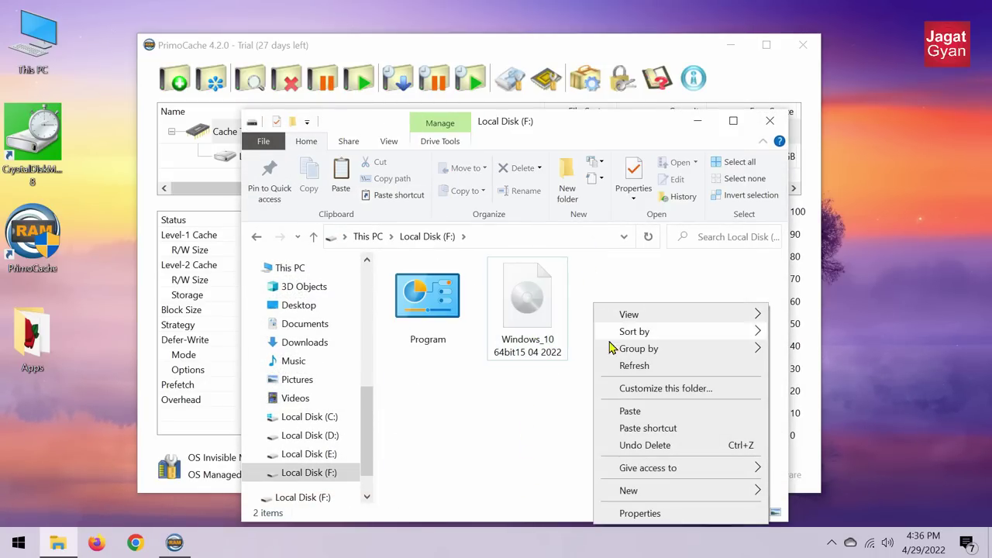
{"action": "left_click", "coordinate": [632, 411]}
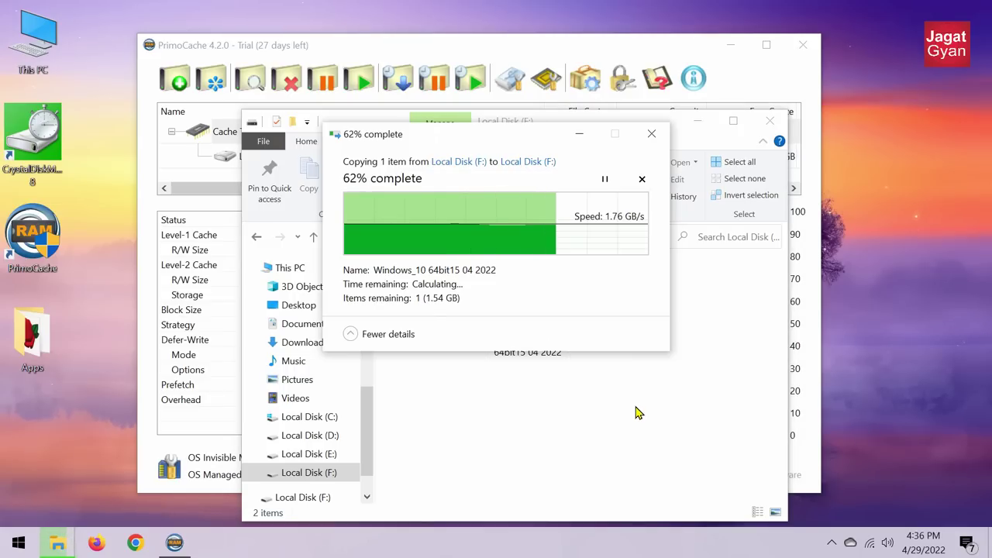